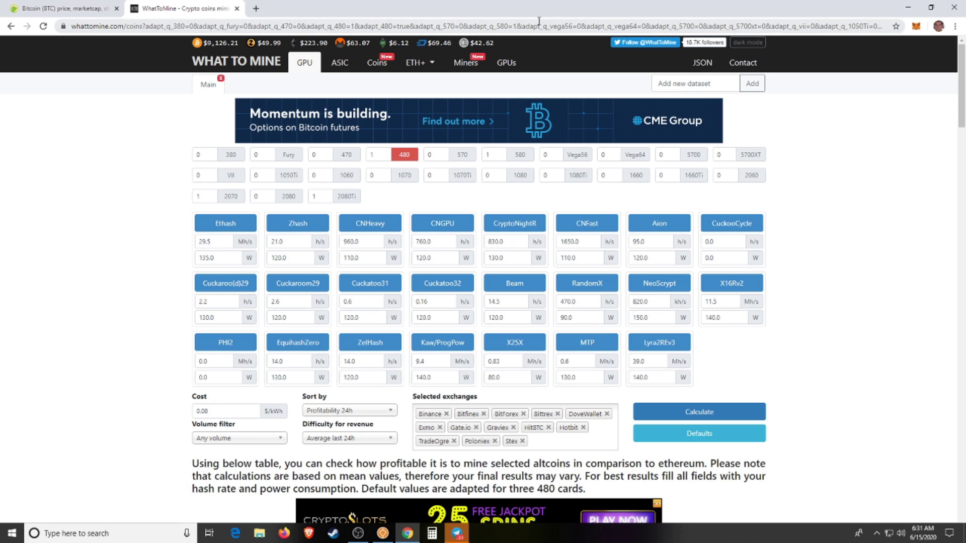
- Load the hash rates and power figures for several 1070 cards in place of the 480, and calculate mining profitability
click(378, 177)
key(BackSpace)
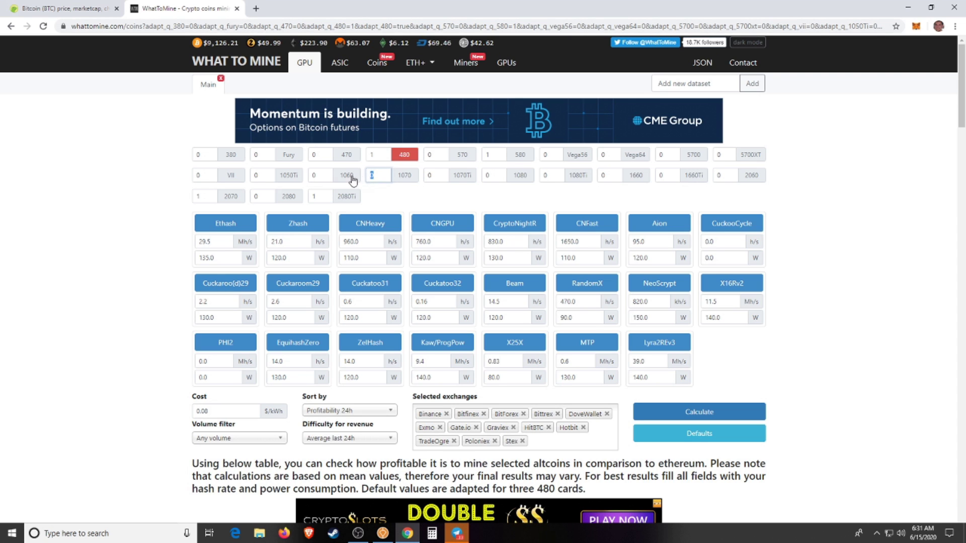
text(10)
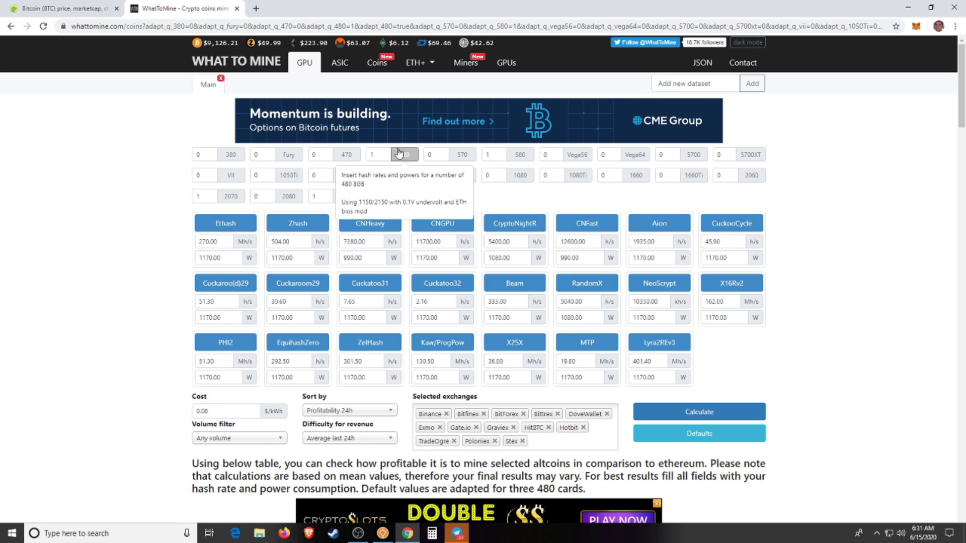
key(Down)
scroll(699, 264, down, 7)
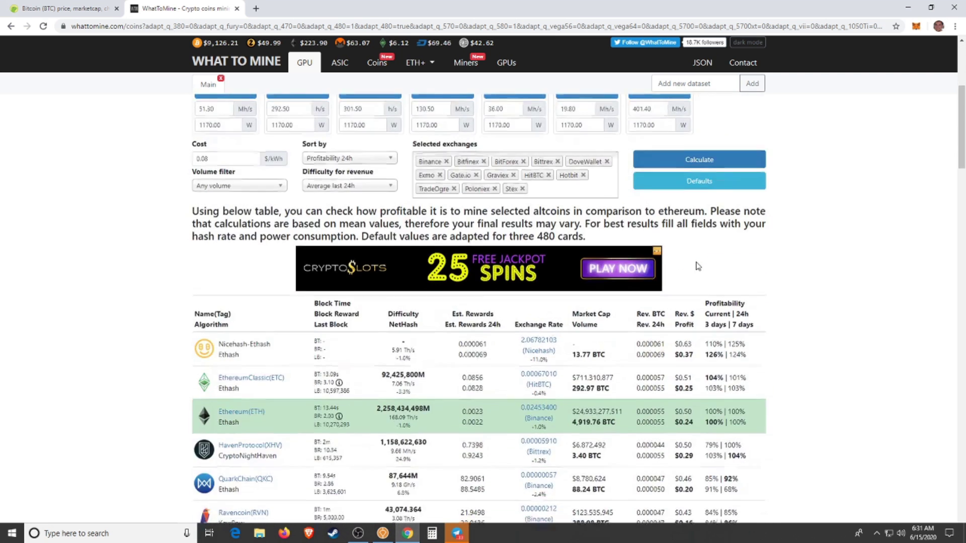
scroll(598, 234, up, 5)
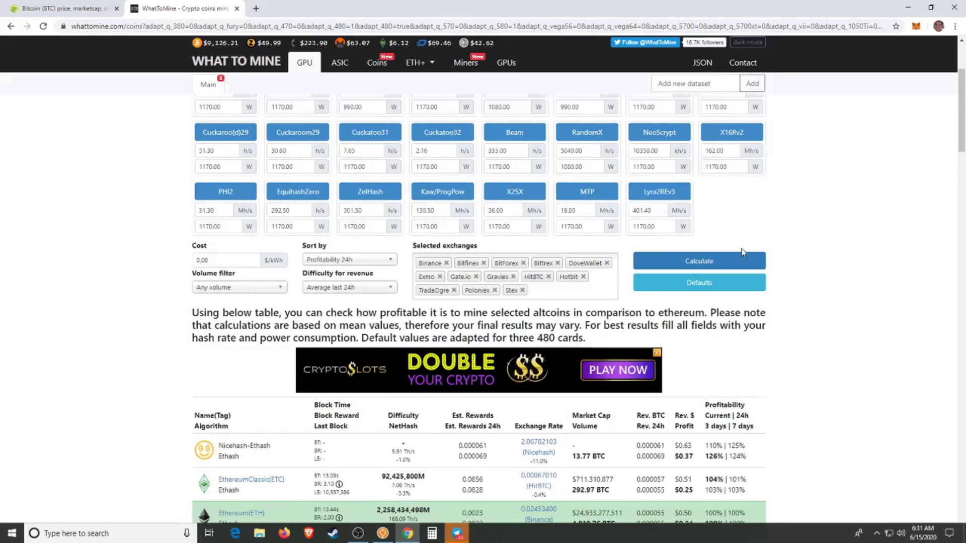
click(704, 261)
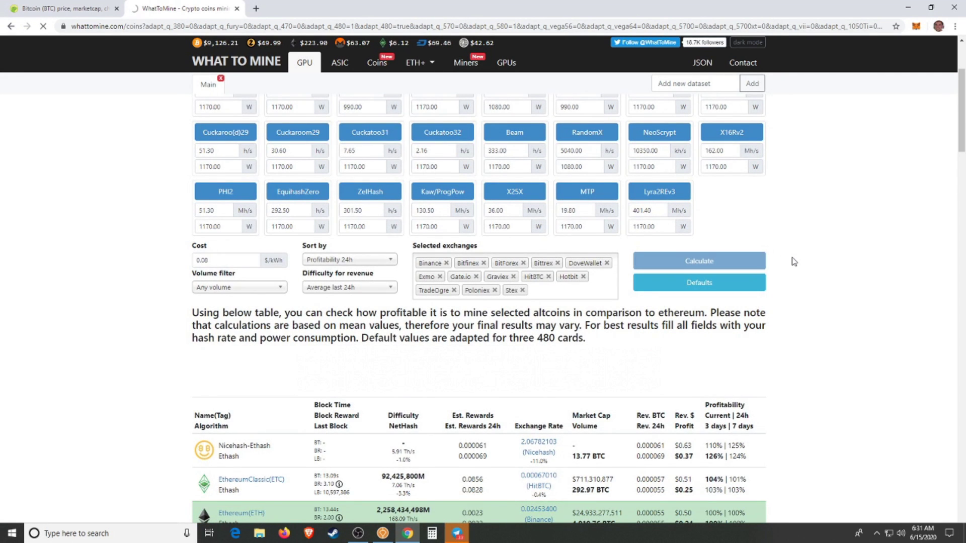
- Examine the profitability table, comparing the revenue and profit figures for Ravencoin and Beam
scroll(794, 262, down, 6)
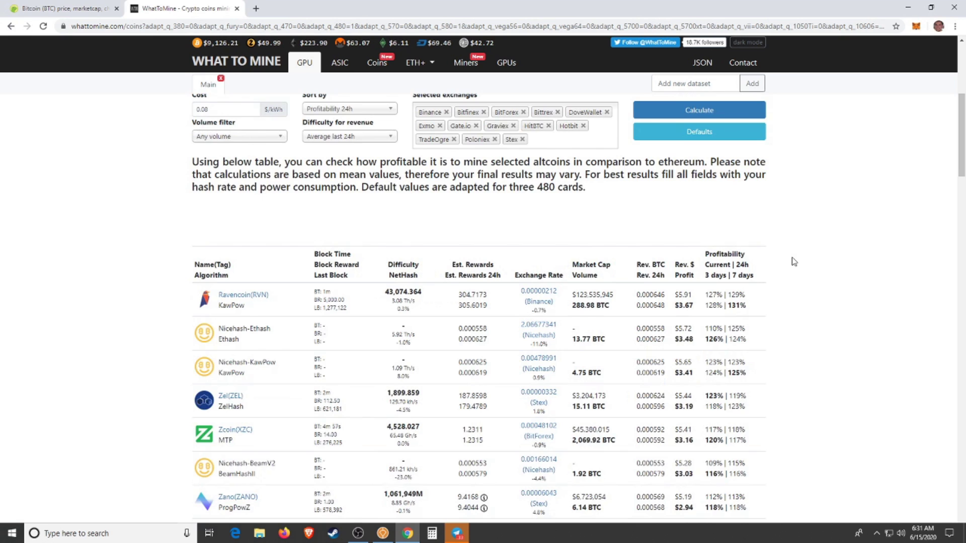
scroll(791, 261, down, 3)
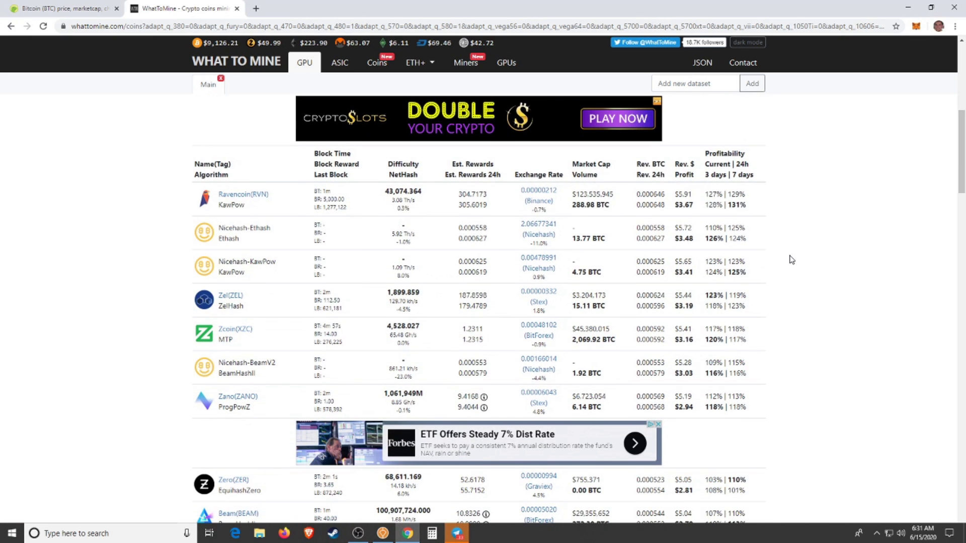
drag(674, 205, 695, 204)
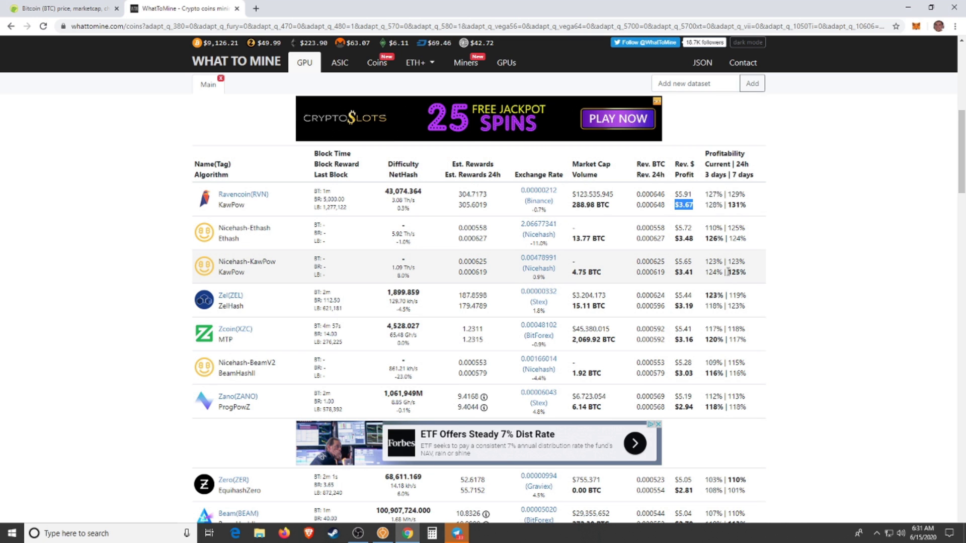
scroll(728, 272, down, 2)
scroll(729, 274, down, 2)
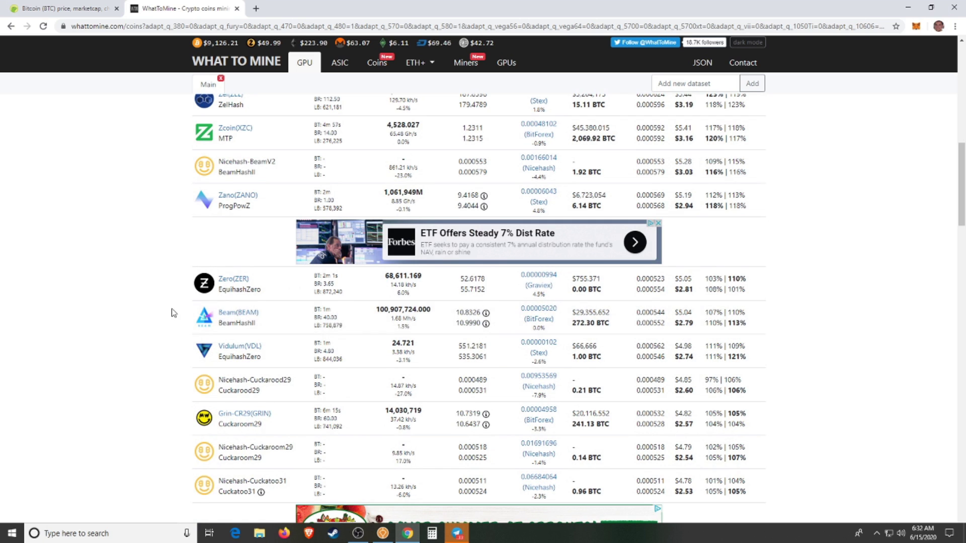
mouse_move(675, 324)
mouse_down()
mouse_move(700, 326)
mouse_move(674, 309)
mouse_up()
click(694, 324)
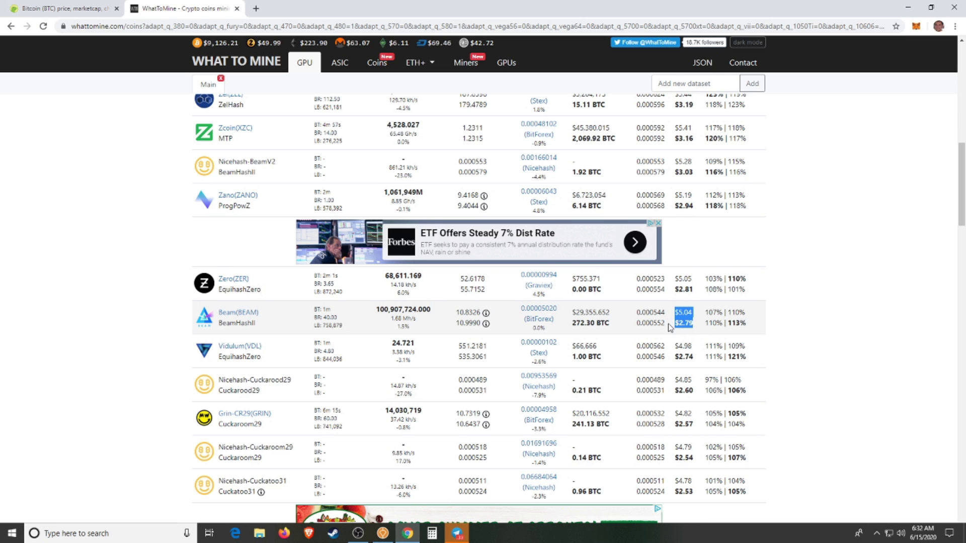
click(690, 324)
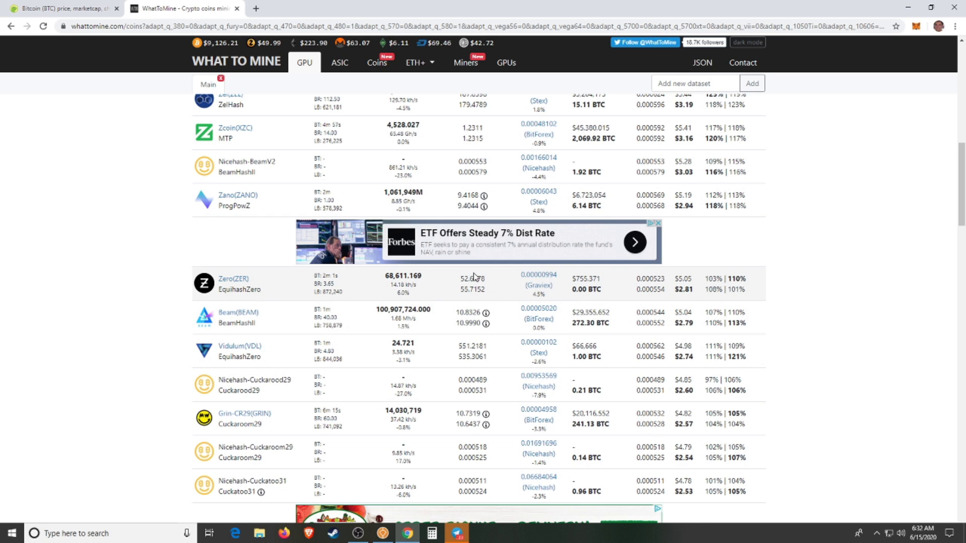
- Switch to Cudo Miner to view its dashboard, and minimise it again
click(383, 533)
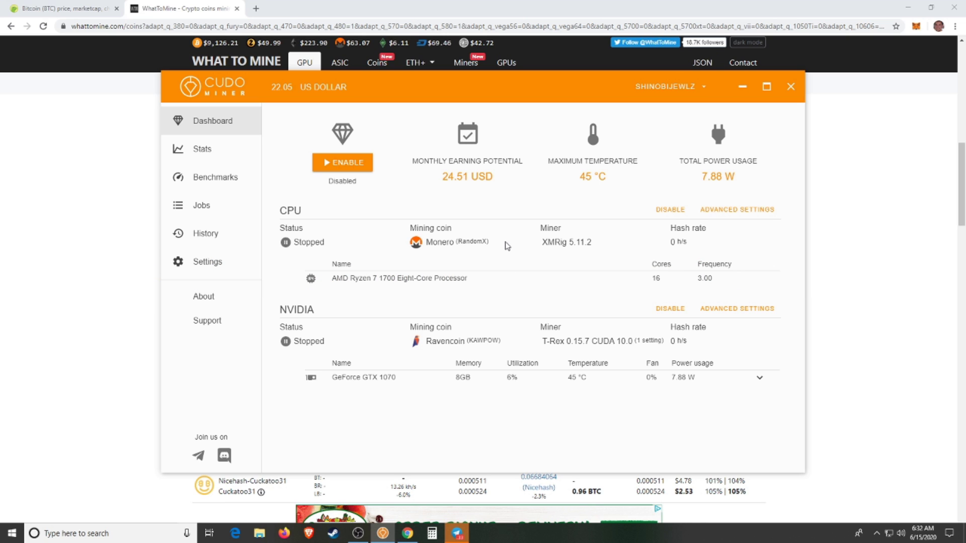
click(742, 87)
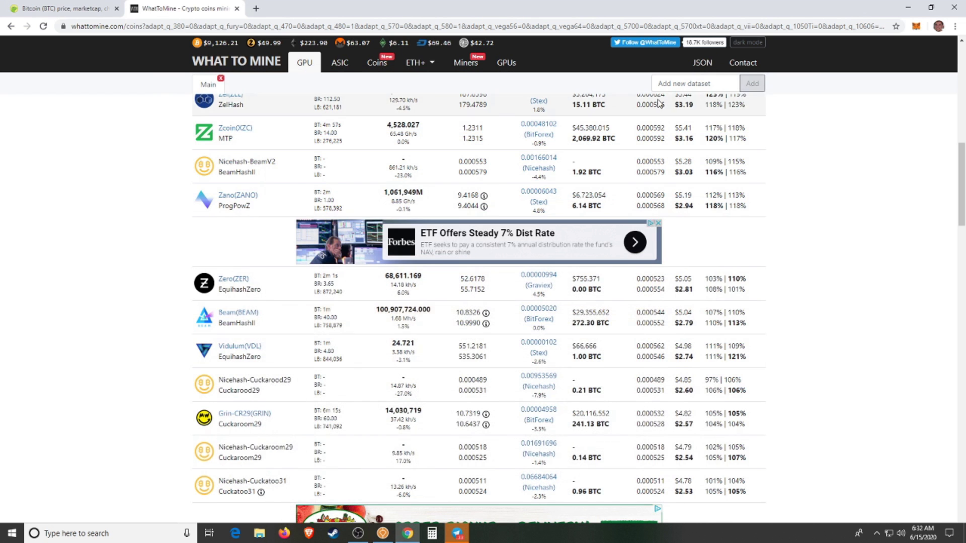
- Open cudominer.com in a new Chrome incognito window and go to its sign-up and download page
click(256, 8)
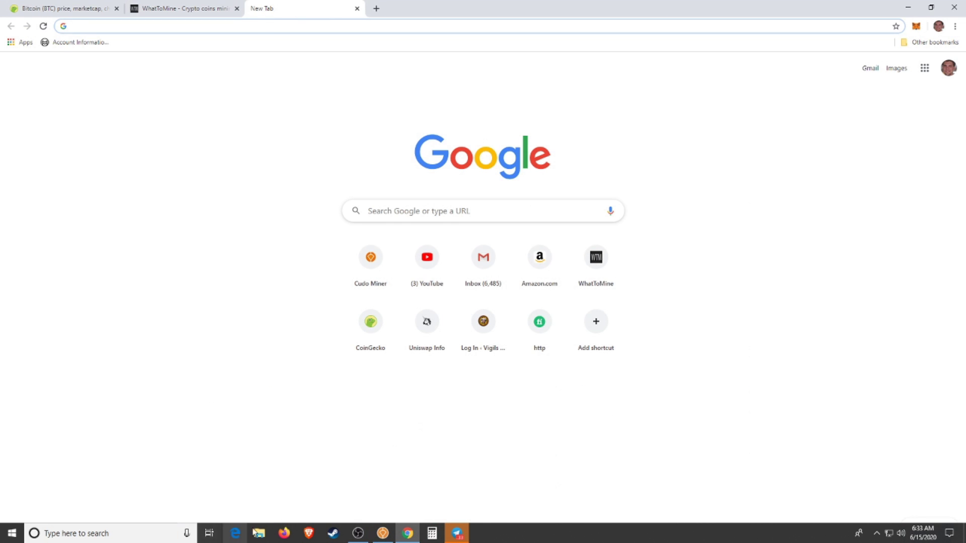
right_click(407, 533)
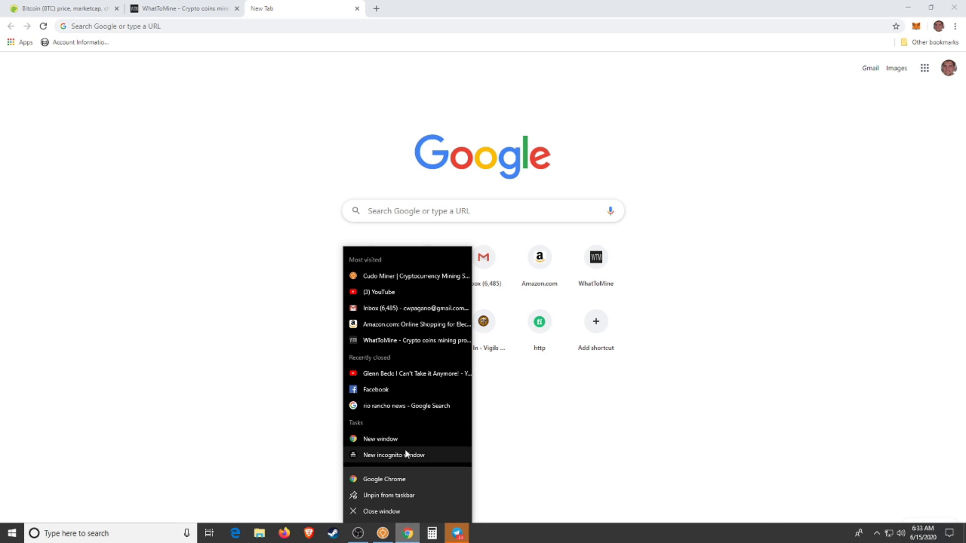
click(407, 454)
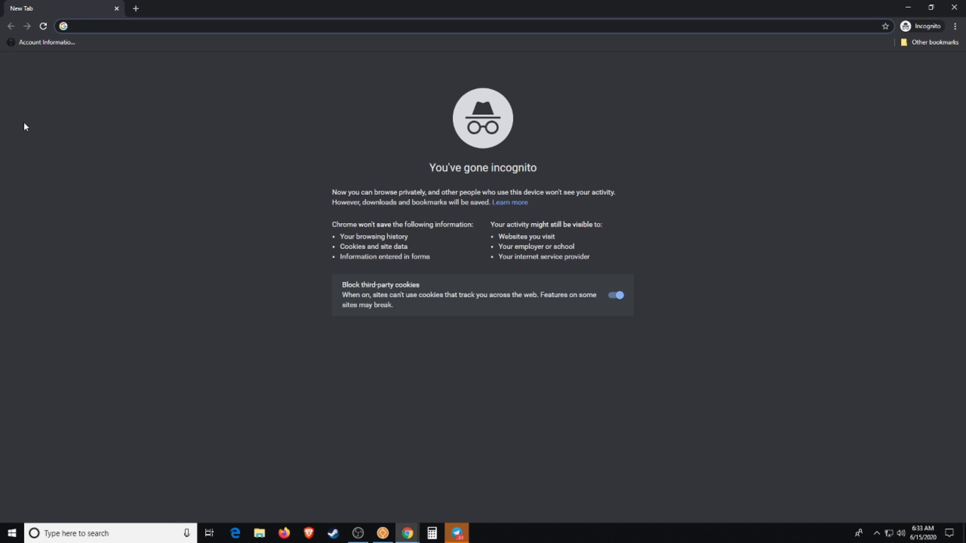
text(cudomin)
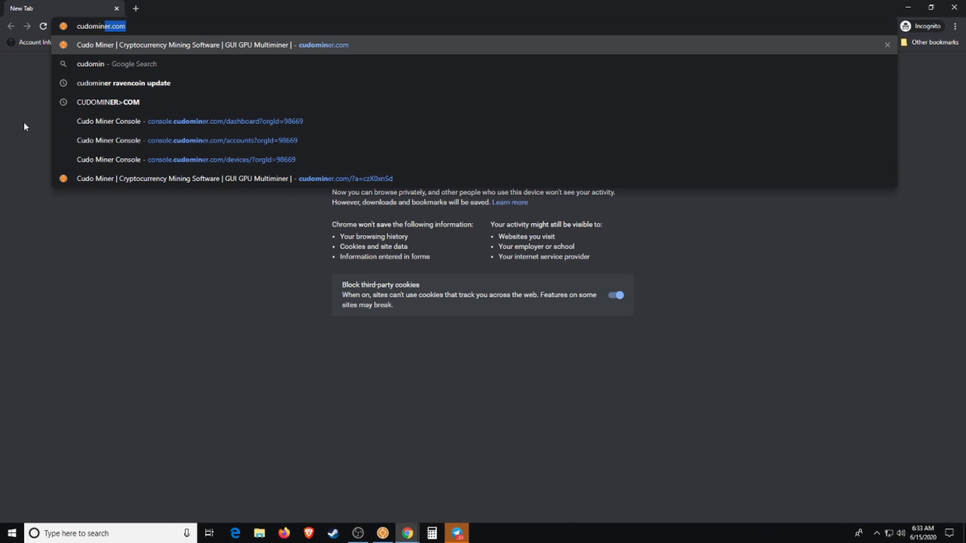
text(er.com)
key(Return)
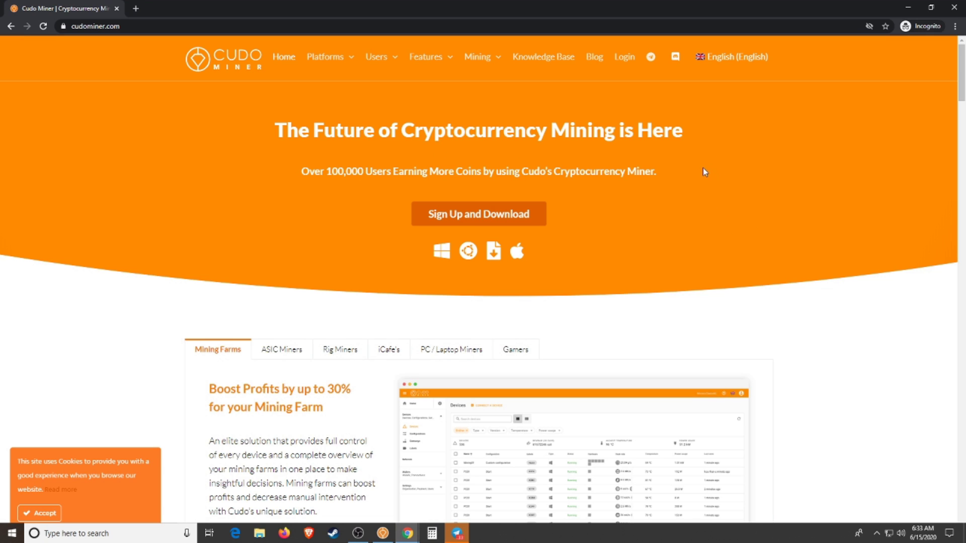
click(482, 218)
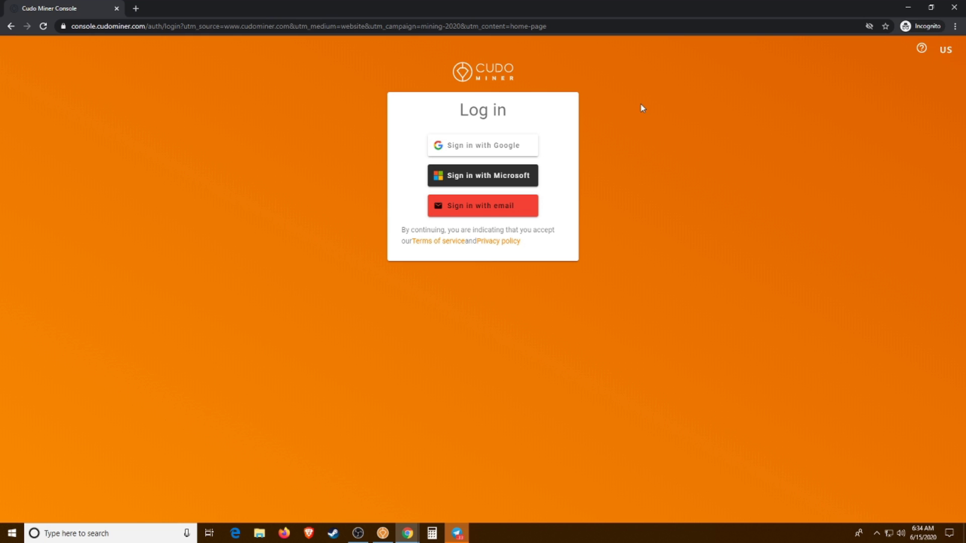
- Close the incognito window, switch to the Cudo Miner application and reposition its window on the screen
click(954, 7)
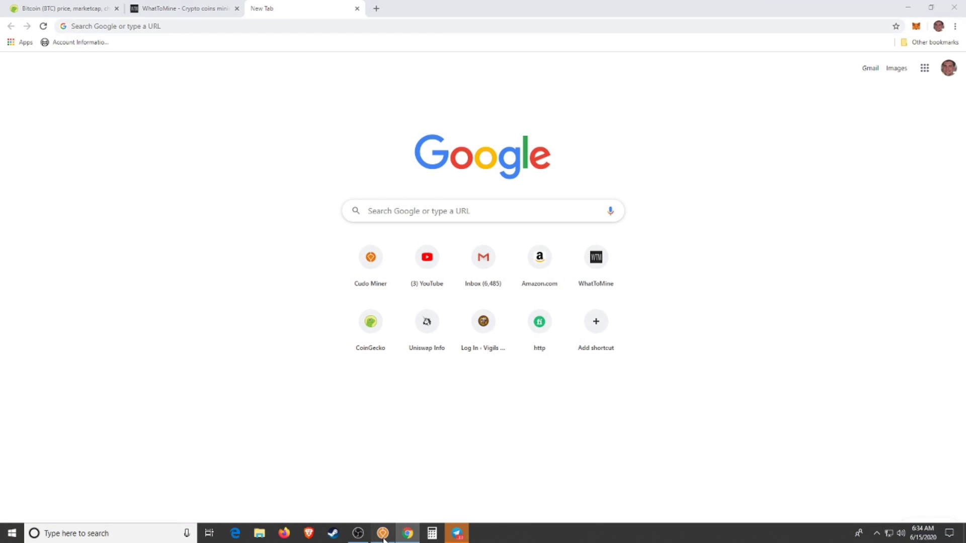
click(382, 534)
drag(430, 80, 423, 58)
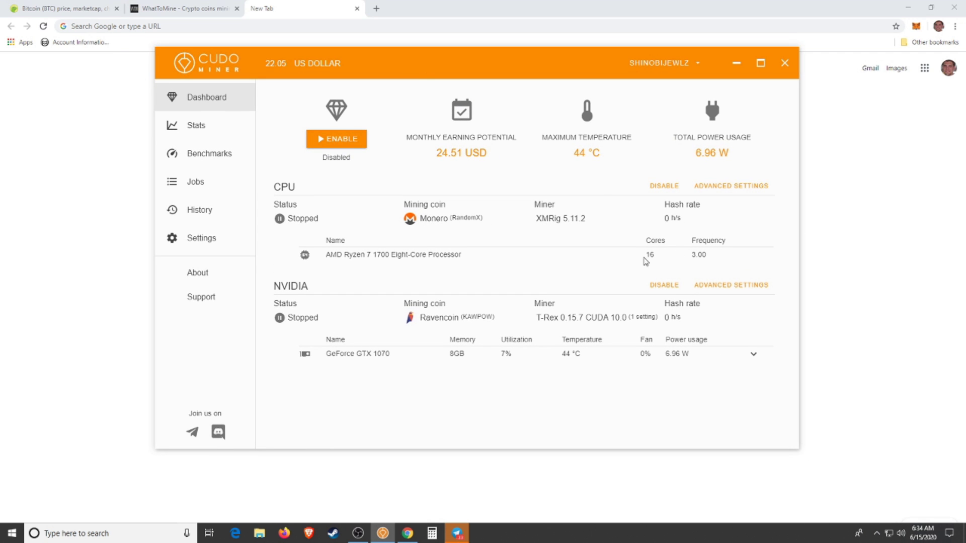
mouse_move(482, 65)
mouse_down()
mouse_move(441, 138)
mouse_move(561, 82)
mouse_move(552, 112)
mouse_move(463, 72)
mouse_move(471, 74)
mouse_up()
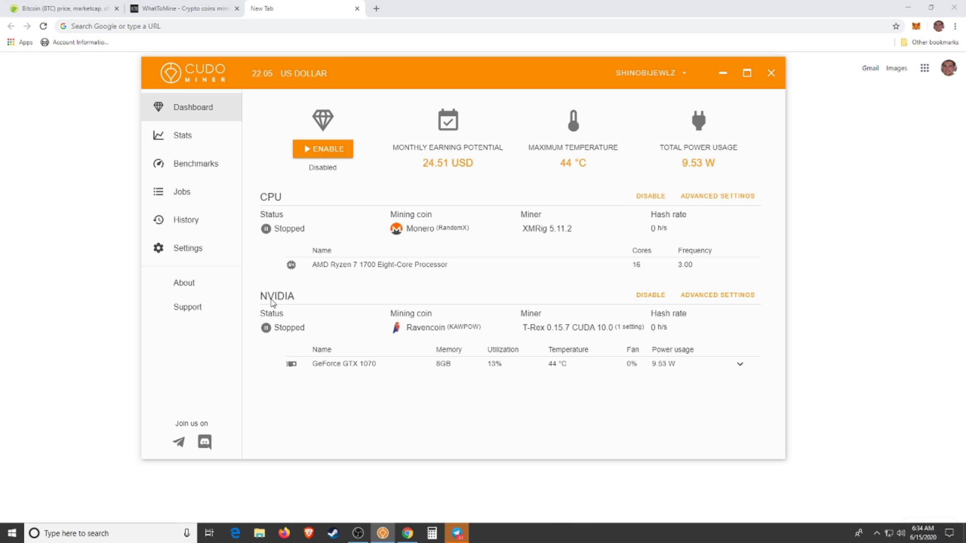
- View the default hardware settings within the advanced settings of the NVIDIA section
click(723, 297)
scroll(735, 289, up, 6)
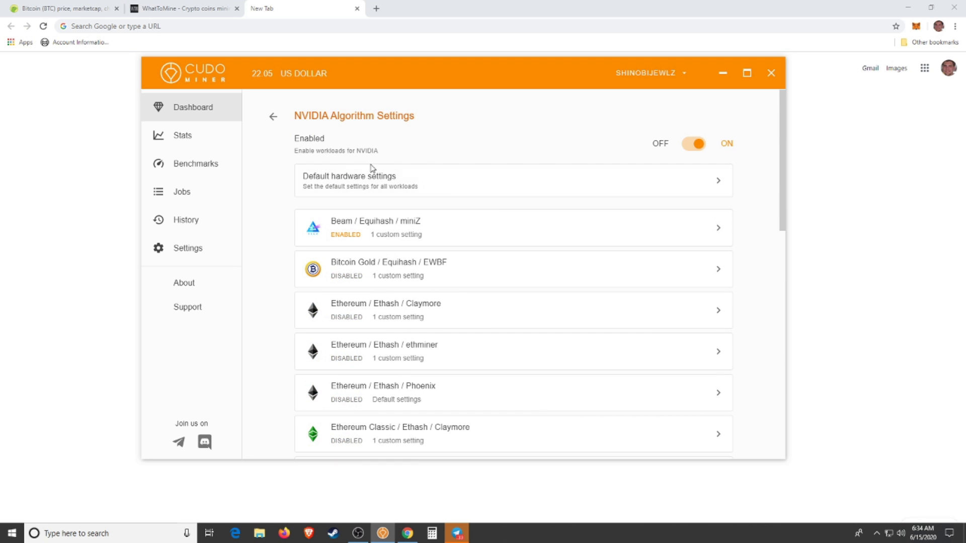
click(445, 190)
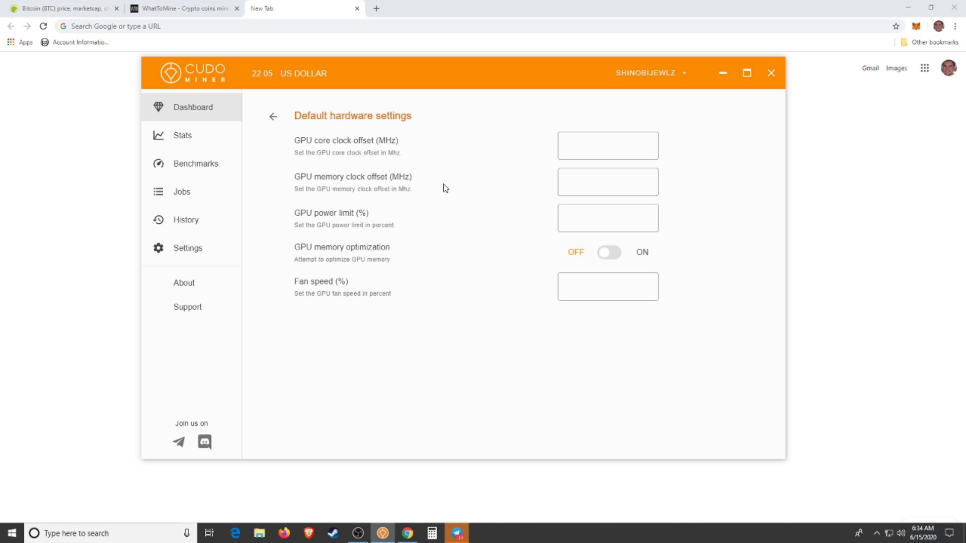
click(274, 119)
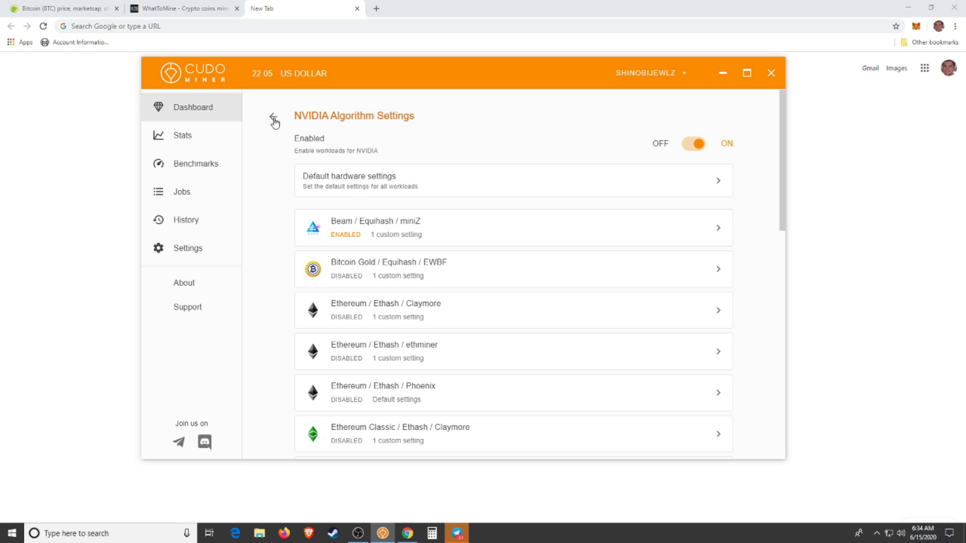
- Leave the NVIDIA algorithm settings and open the general Settings at the Workloads options
click(274, 120)
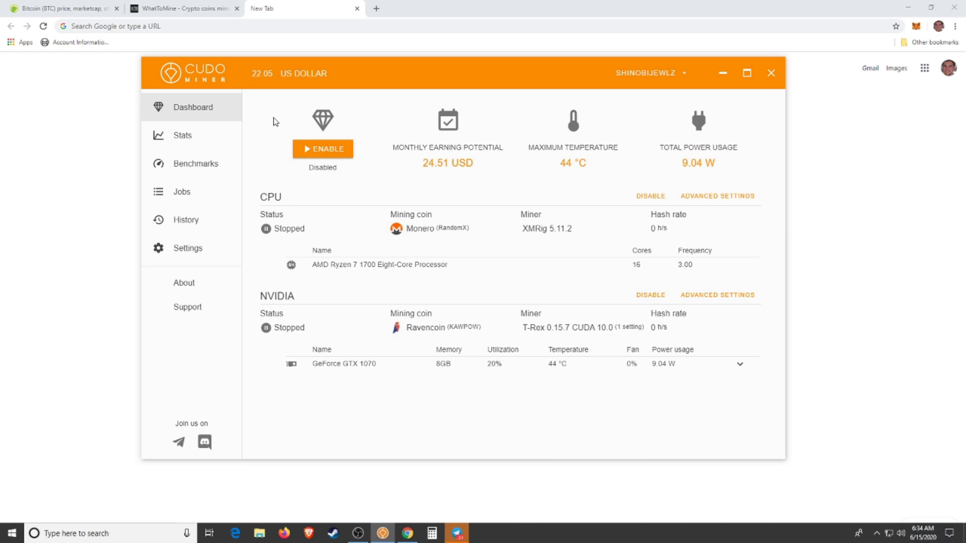
click(179, 254)
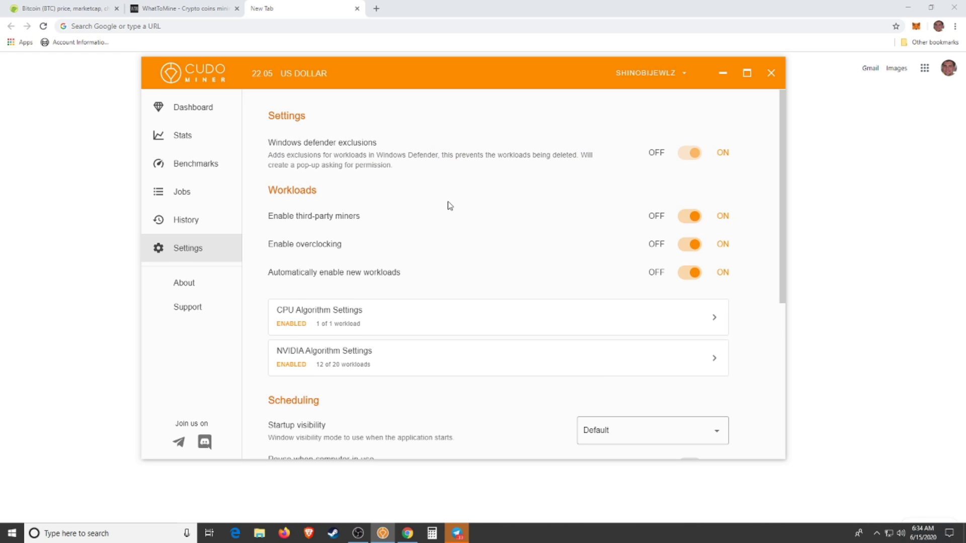
scroll(318, 174, down, 1)
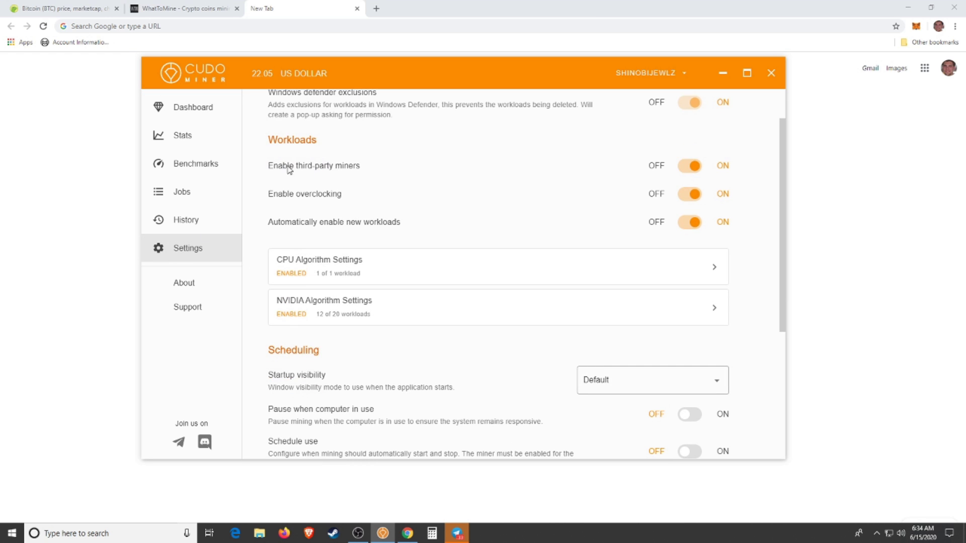
- Switch the workload options for third-party miners and overclocking off and back on
click(693, 169)
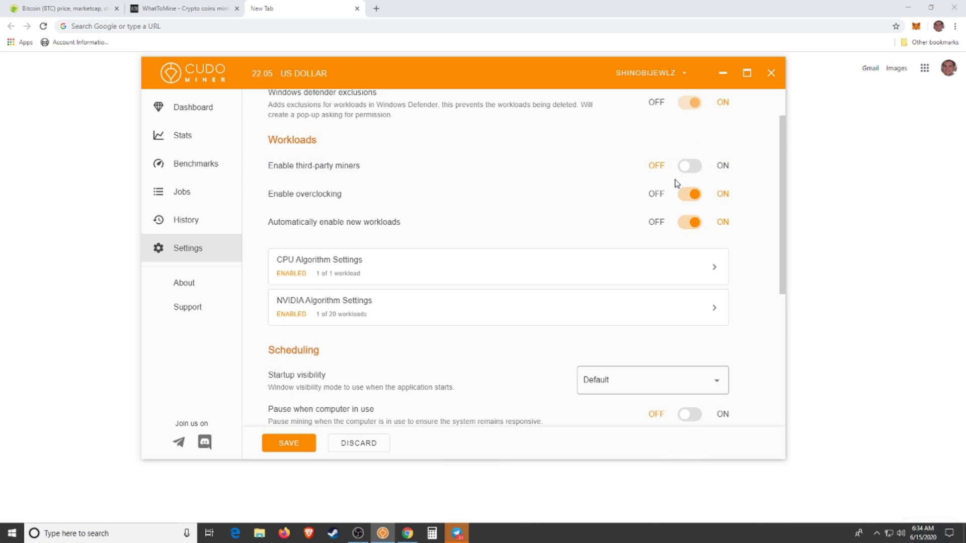
click(703, 228)
click(693, 203)
click(686, 165)
click(690, 196)
- Review the workloads listed under CPU Algorithm Settings and the Scheduling options in Settings
scroll(614, 204, down, 1)
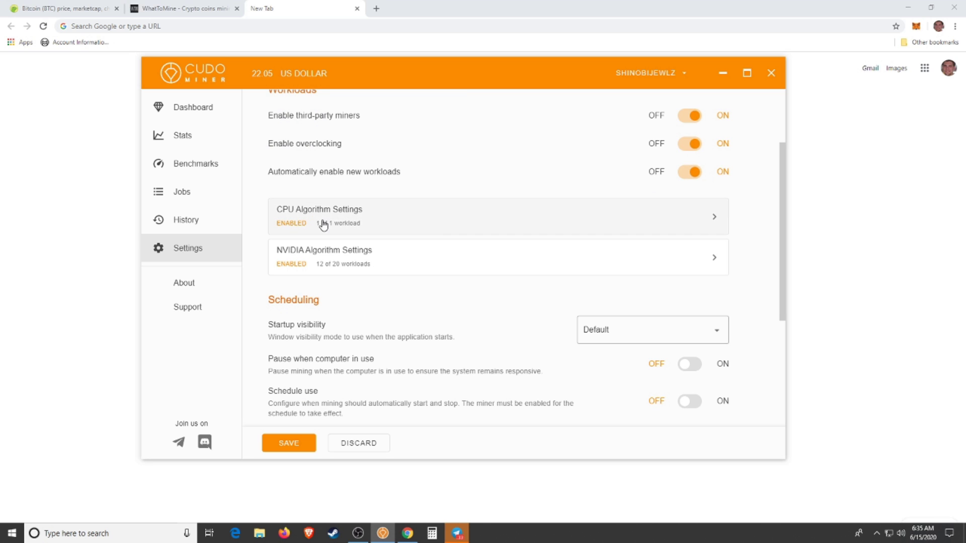
click(445, 226)
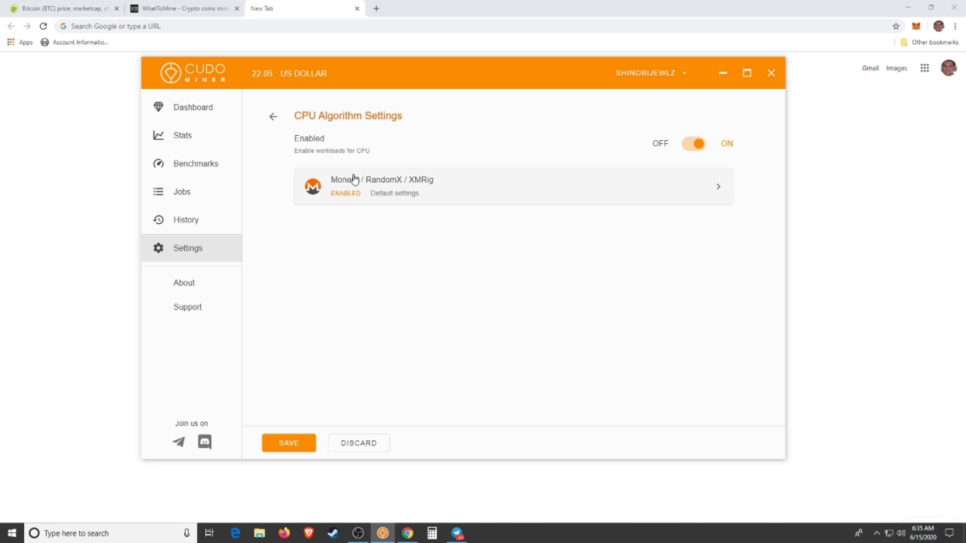
click(272, 117)
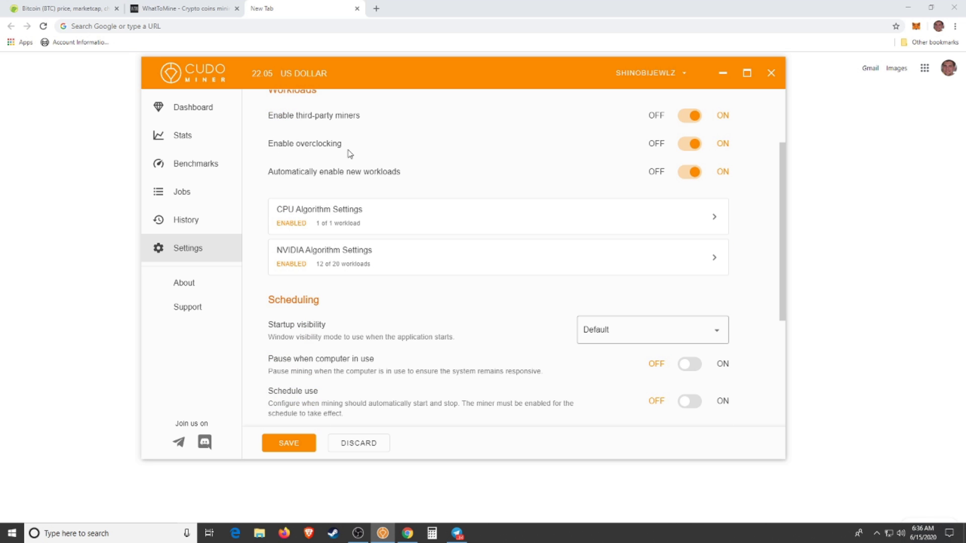
scroll(585, 217, down, 2)
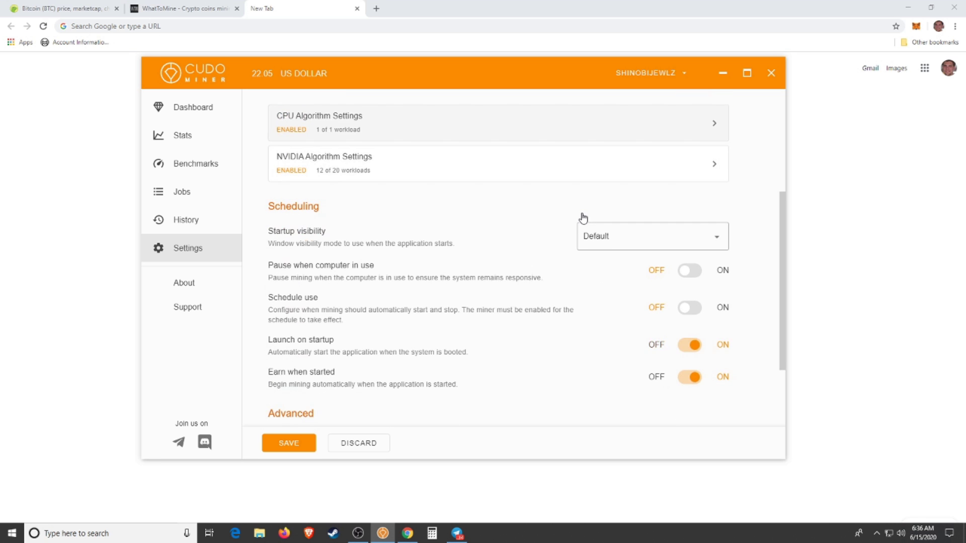
scroll(583, 217, up, 1)
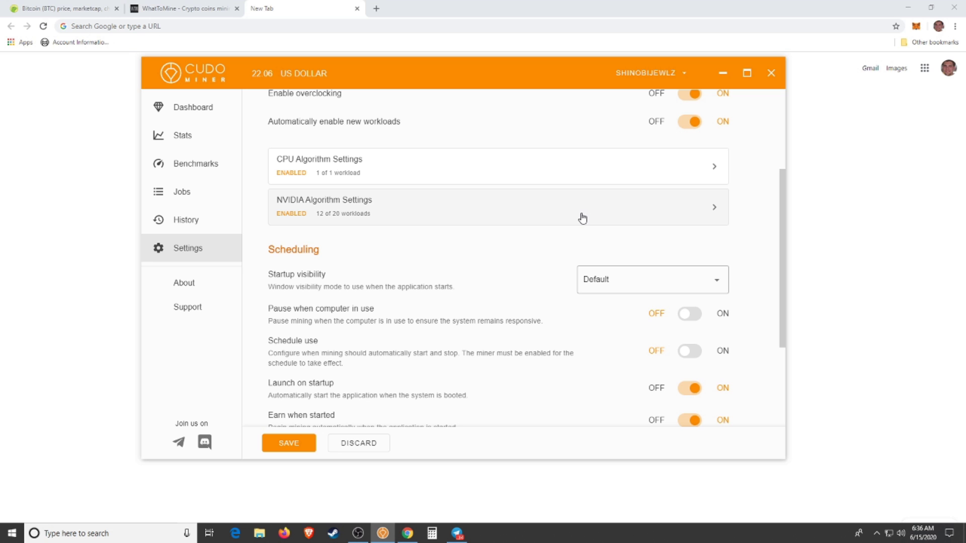
scroll(581, 218, down, 1)
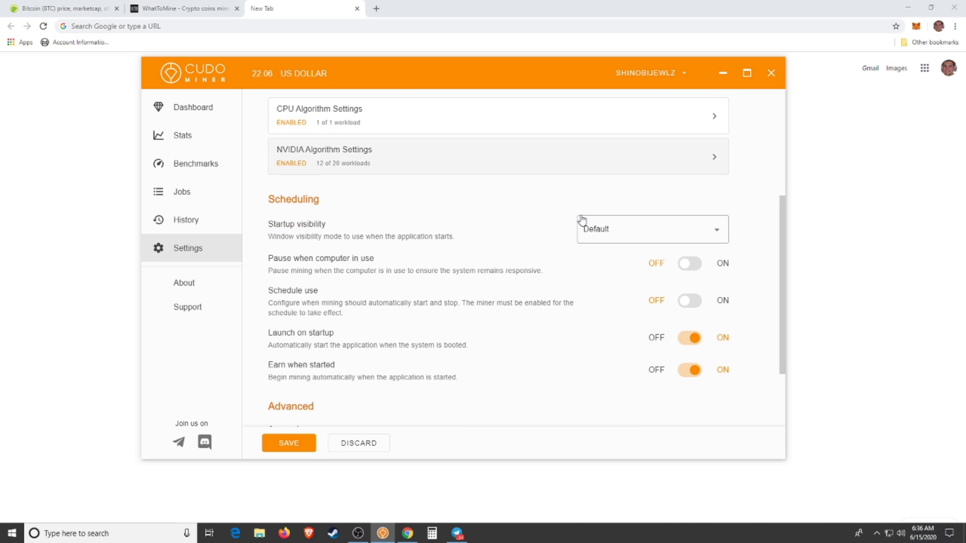
- Open the Beam / Equihash / miniZ workload from the NVIDIA Algorithm Settings
scroll(580, 218, up, 1)
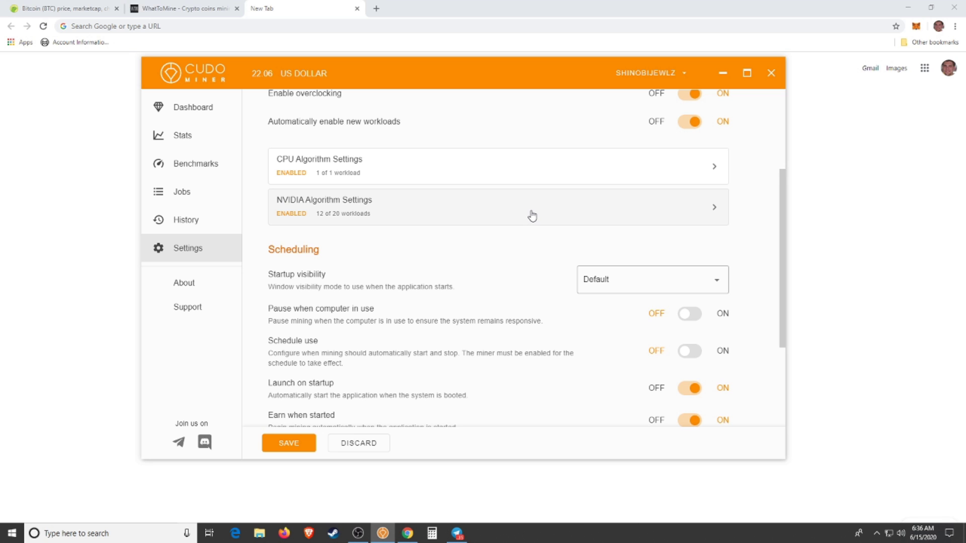
scroll(532, 216, down, 1)
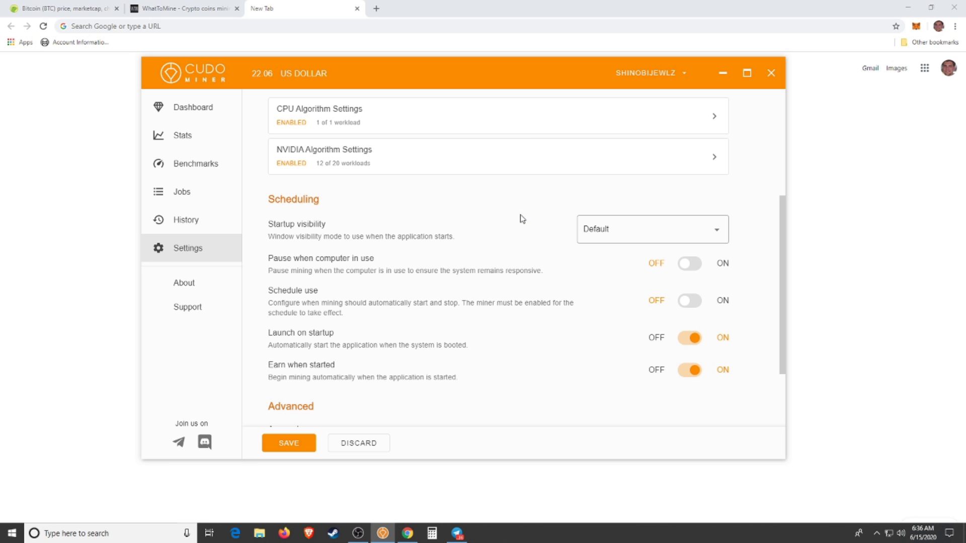
click(459, 169)
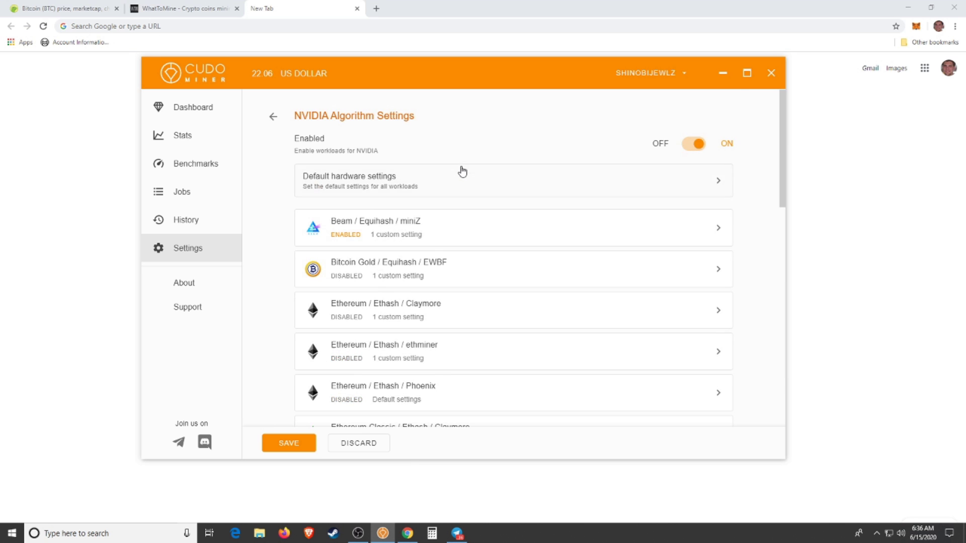
scroll(505, 193, down, 1)
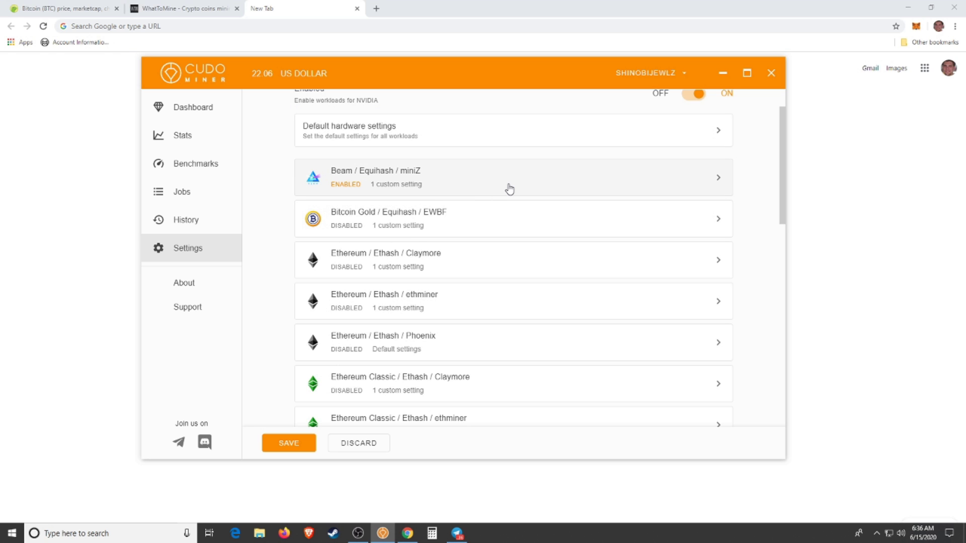
click(509, 187)
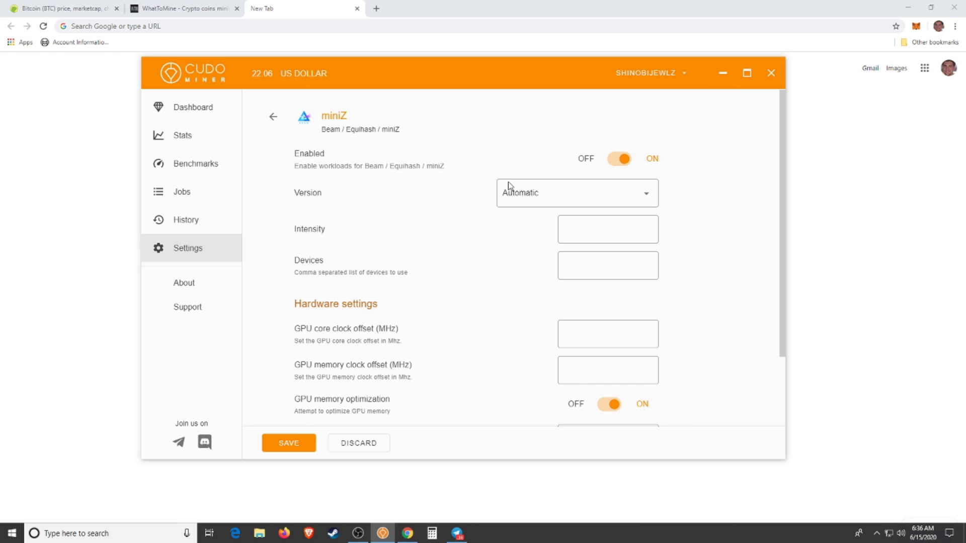
- Switch the Beam miniZ workload off and back on, save the settings and return to the NVIDIA workload list
click(623, 160)
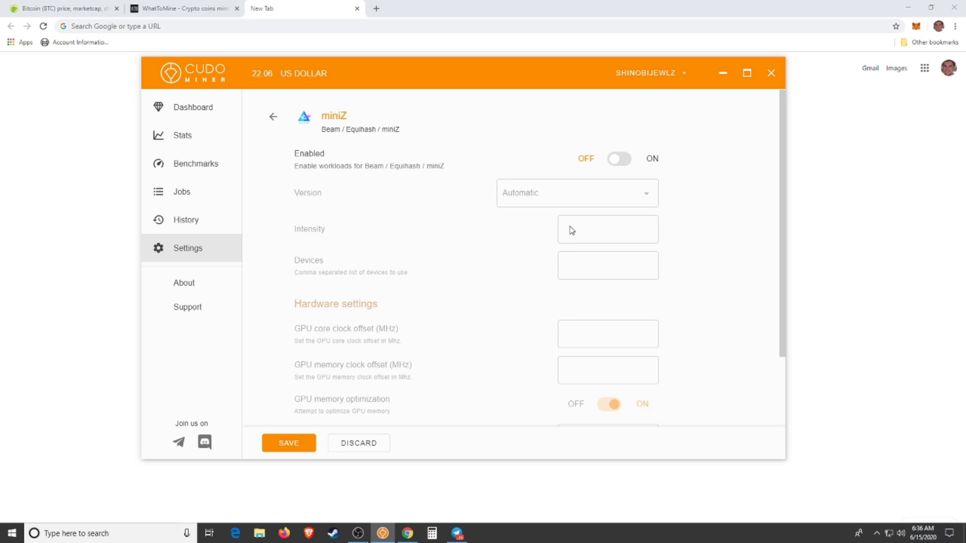
click(617, 161)
scroll(674, 180, down, 1)
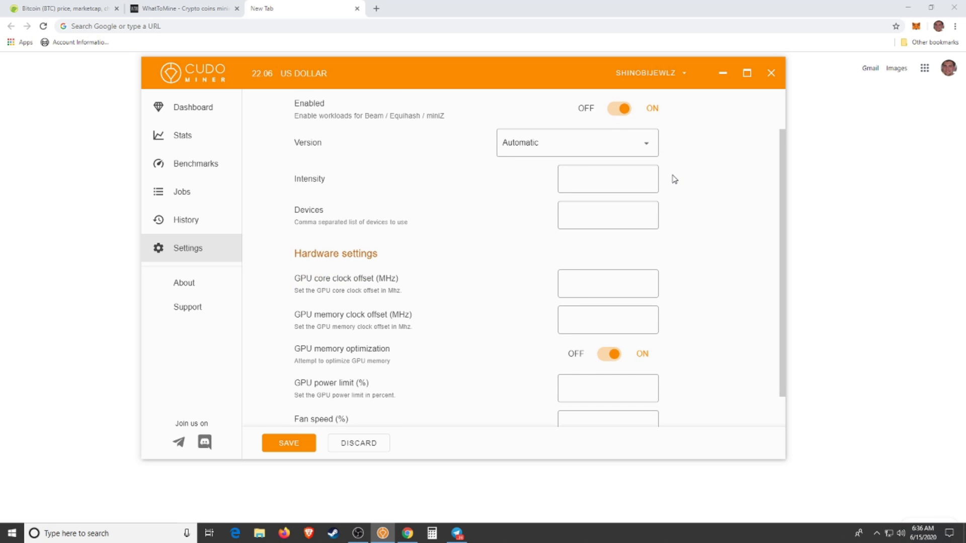
scroll(674, 179, down, 1)
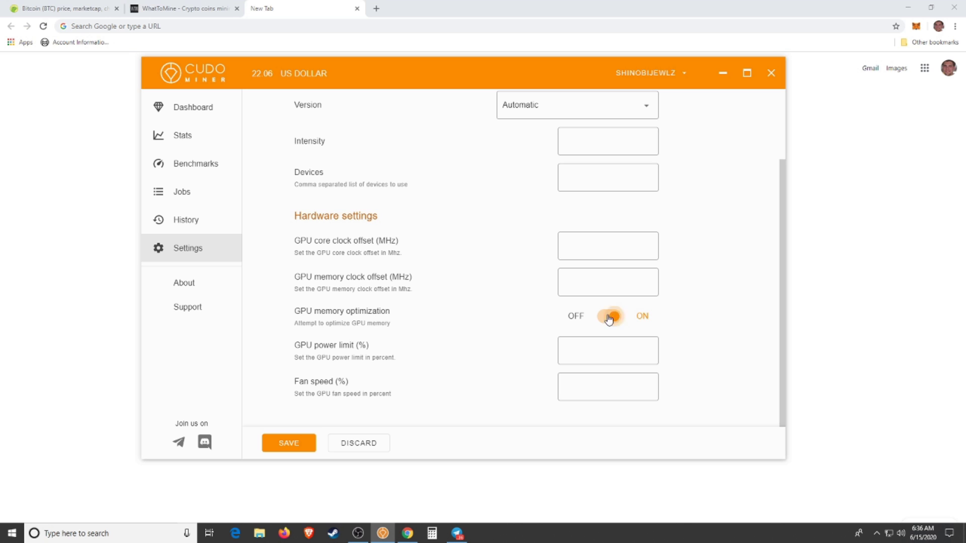
click(289, 446)
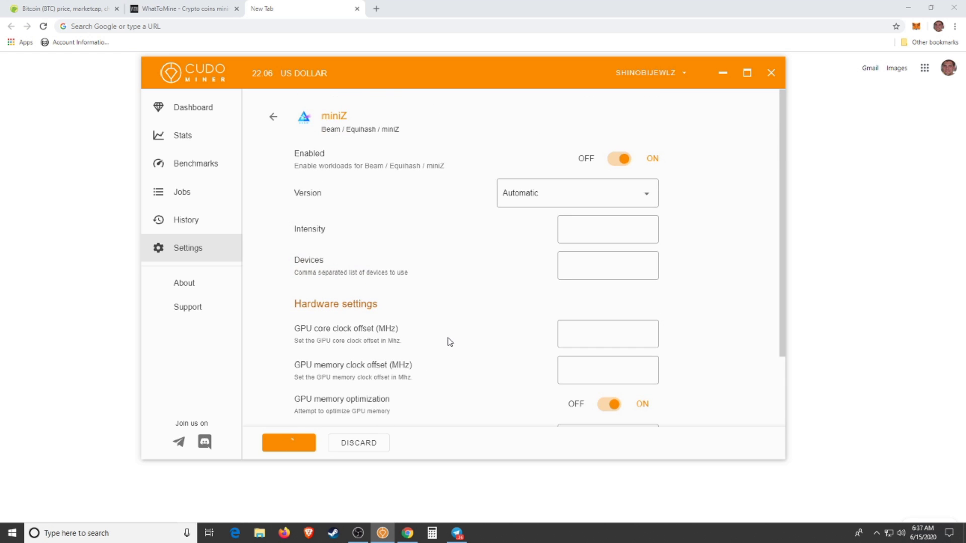
click(273, 116)
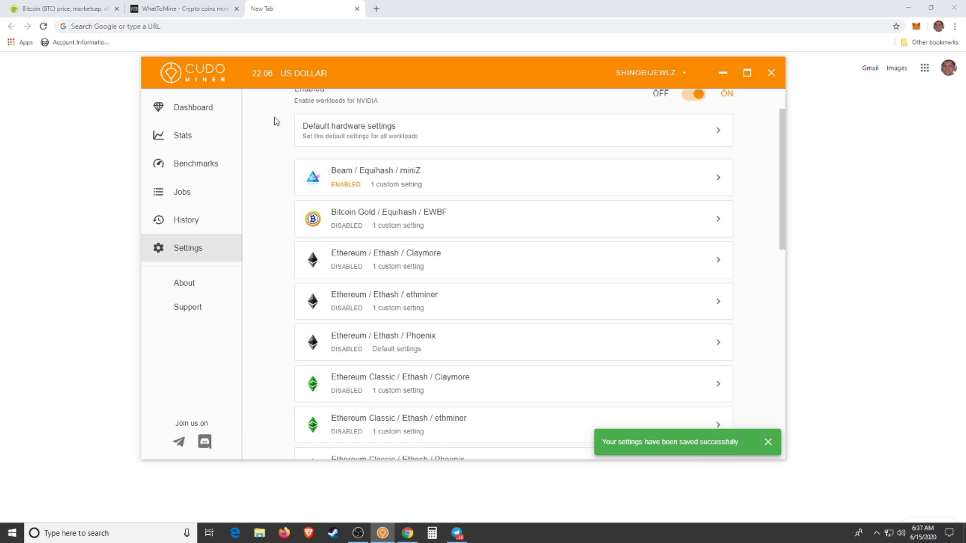
- Examine which coins and miners are enabled or disabled in the NVIDIA workload list
scroll(518, 216, down, 1)
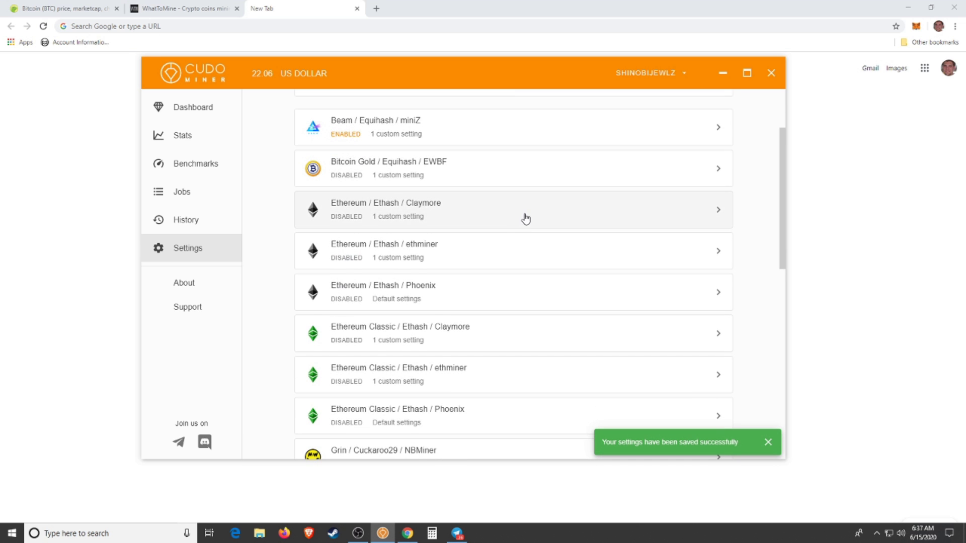
scroll(525, 217, down, 1)
scroll(518, 231, up, 3)
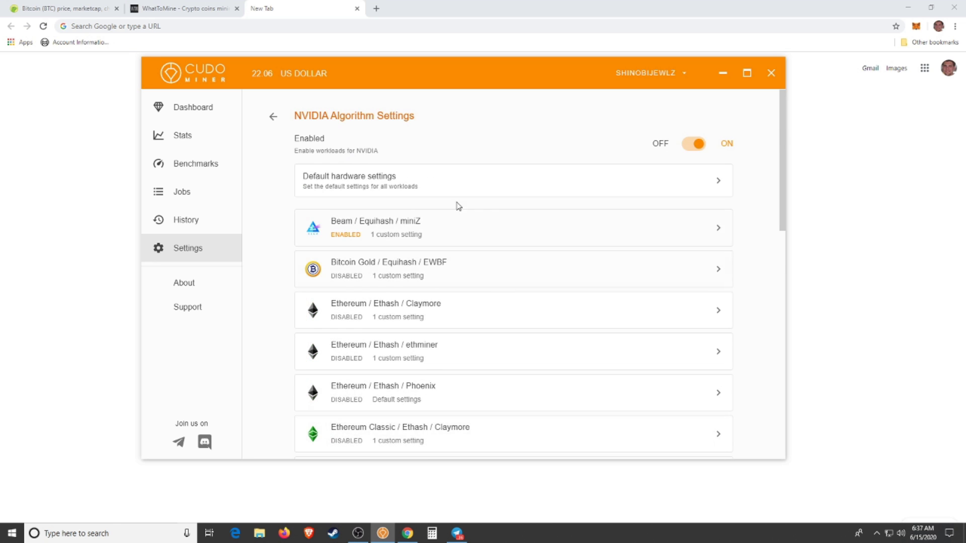
scroll(440, 241, down, 10)
scroll(370, 215, up, 2)
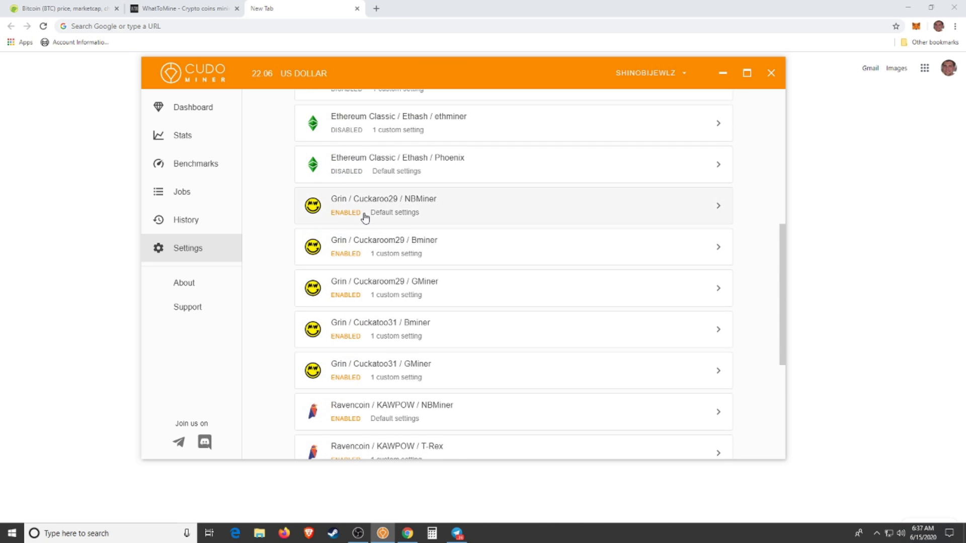
scroll(382, 219, down, 5)
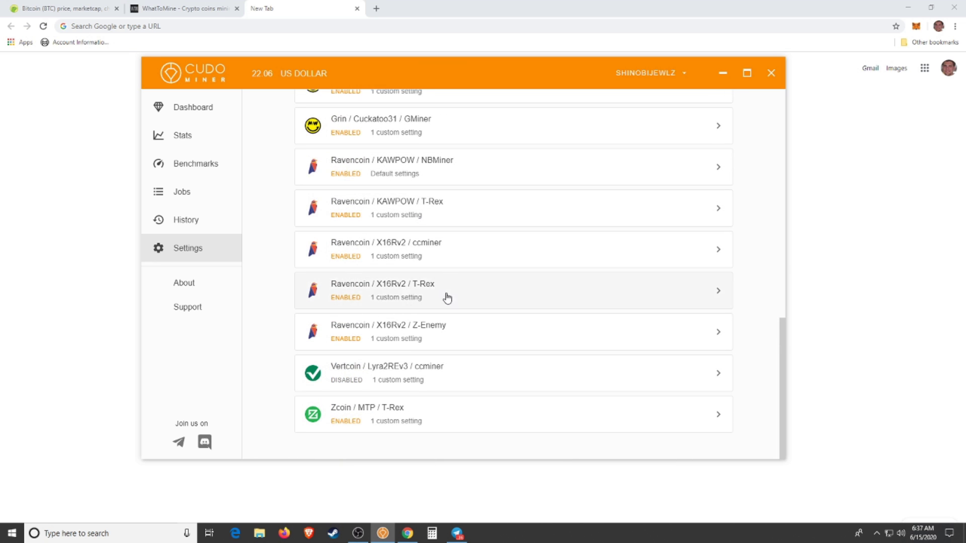
scroll(511, 352, up, 8)
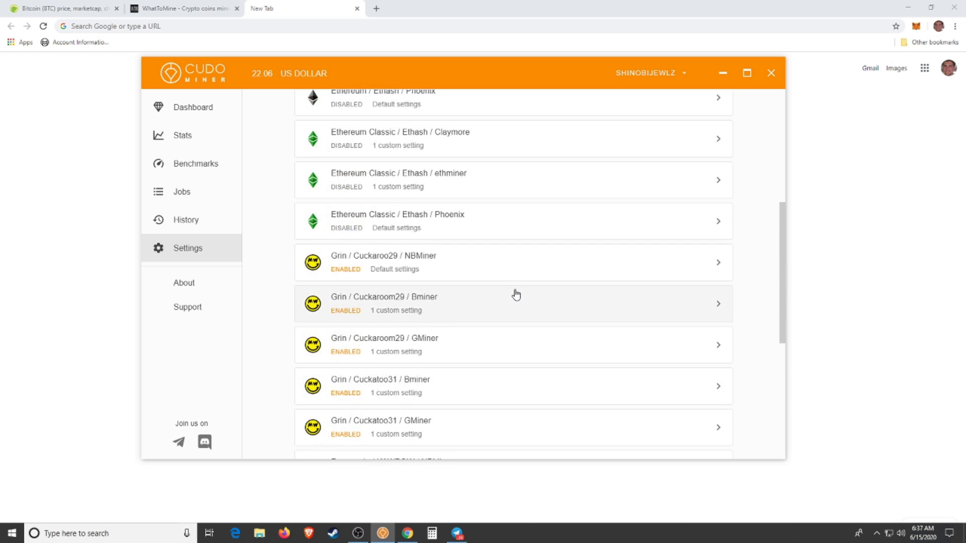
scroll(516, 291, up, 2)
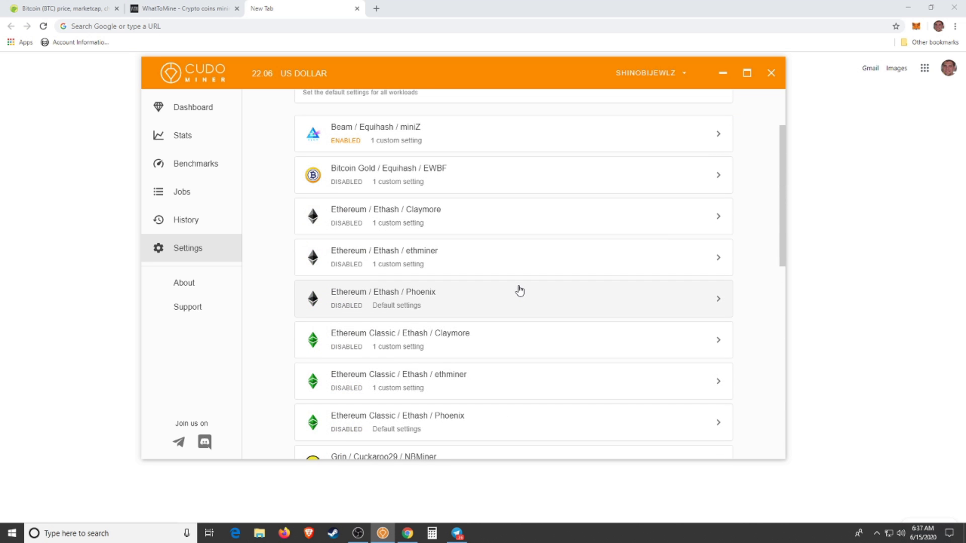
- Enable the Ethereum / Ethash / Claymore workload with GPU memory optimization on, and save the settings
click(552, 225)
click(615, 160)
scroll(674, 202, down, 3)
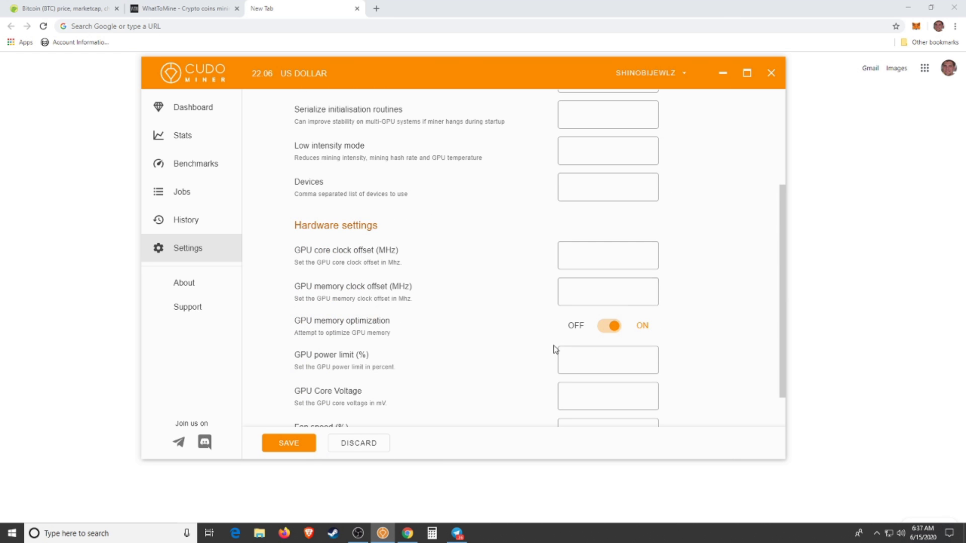
scroll(725, 332, down, 1)
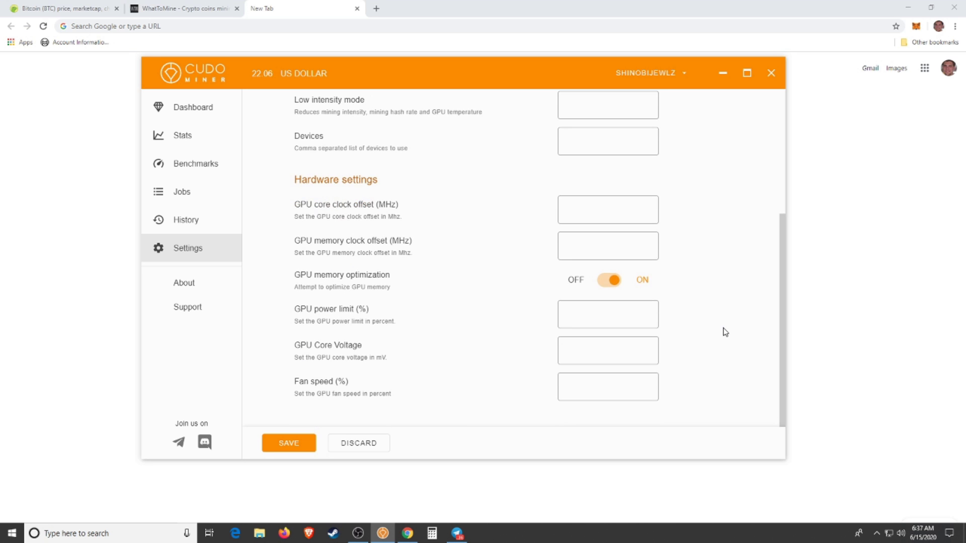
click(610, 285)
scroll(663, 278, up, 4)
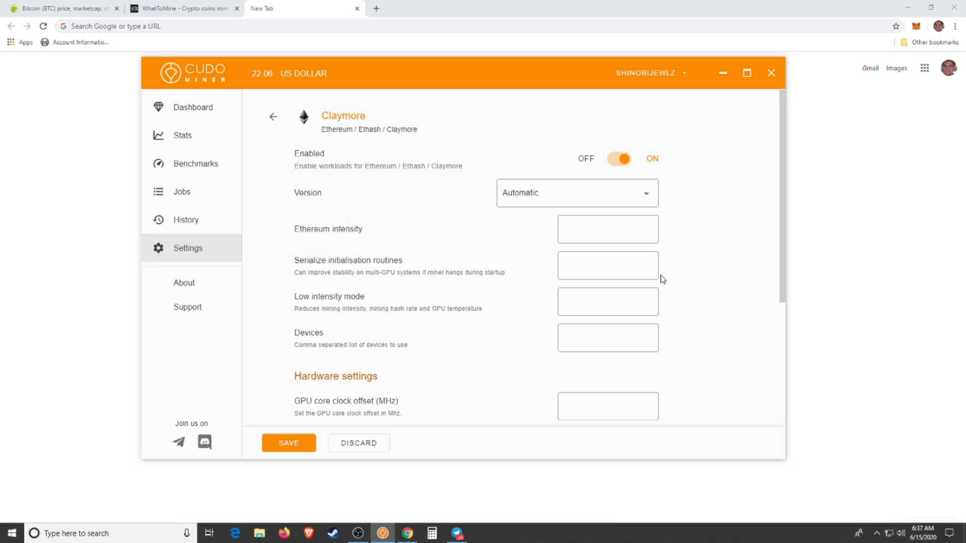
scroll(372, 337, down, 4)
click(290, 439)
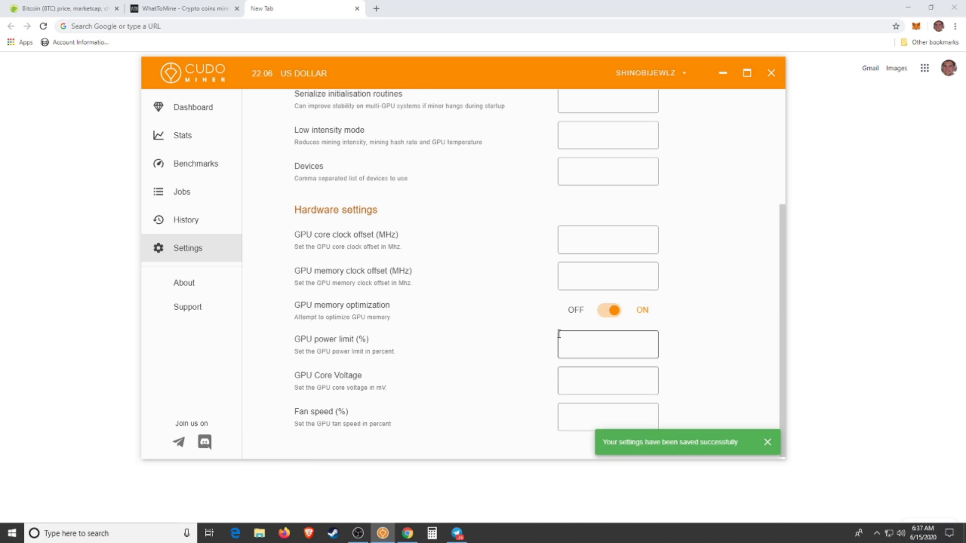
scroll(356, 209, up, 3)
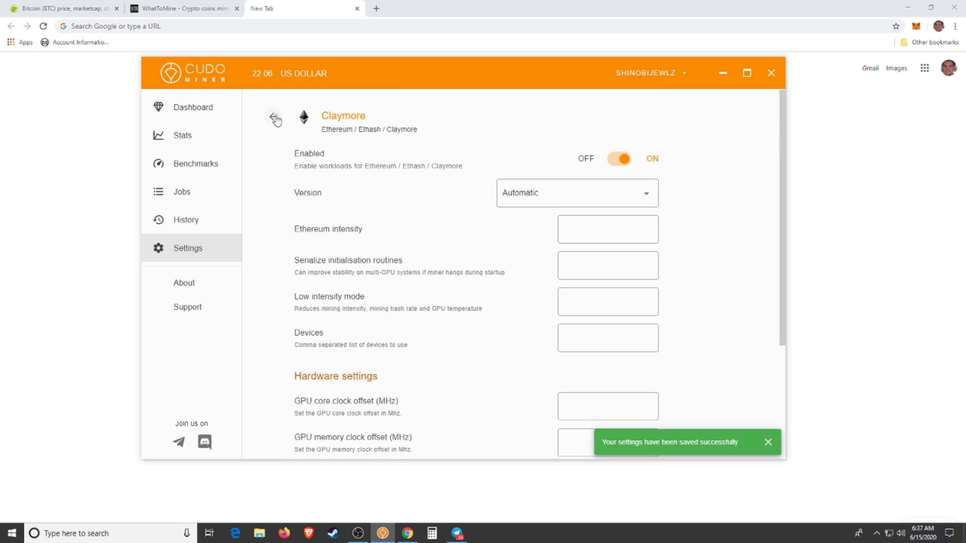
- Leave the Claymore workload settings and enable mining from the Dashboard
click(273, 117)
click(177, 105)
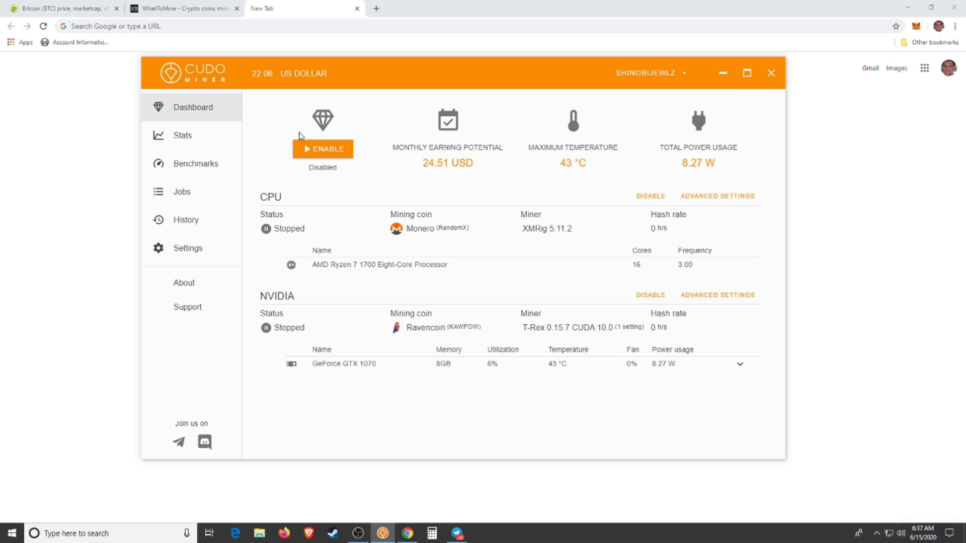
click(330, 147)
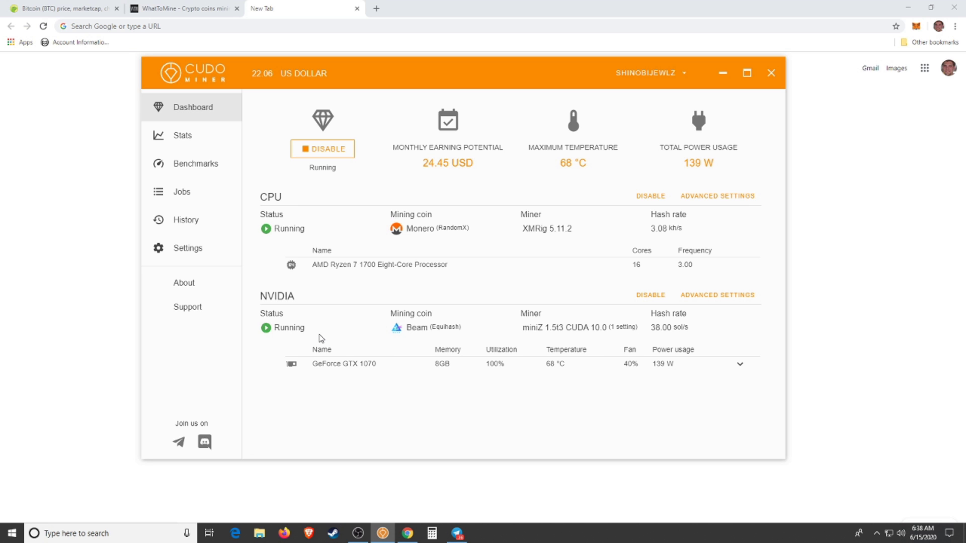
- View the Revenue History chart in Stats by day, hour and minute
click(166, 135)
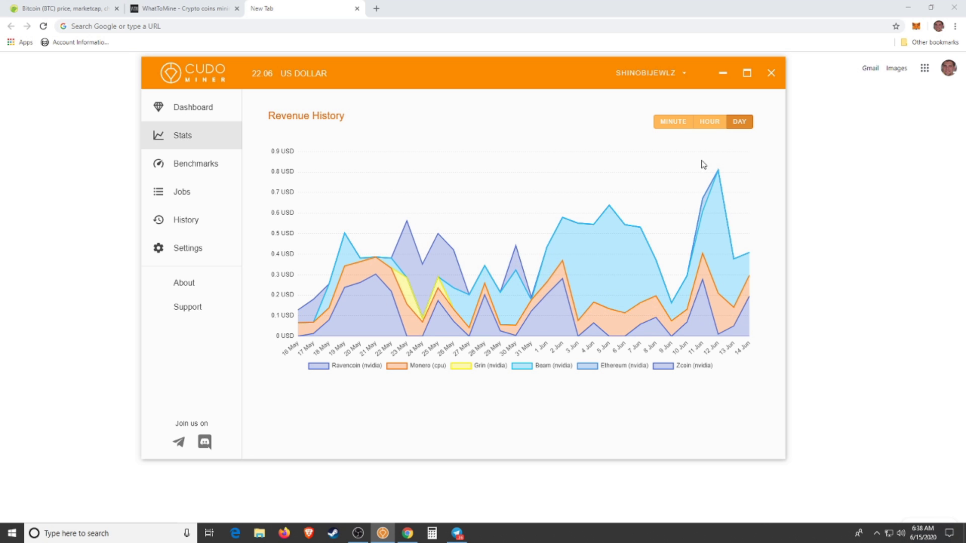
click(711, 124)
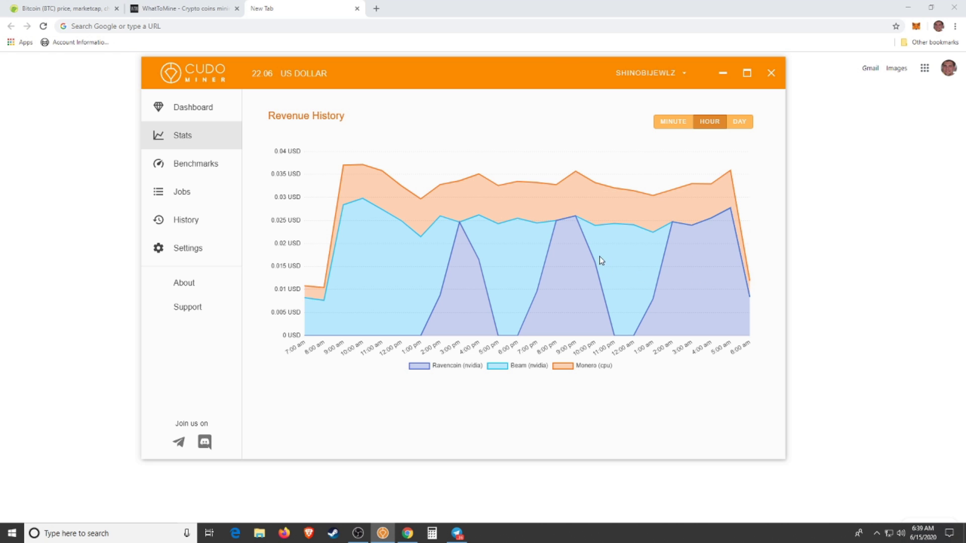
click(674, 123)
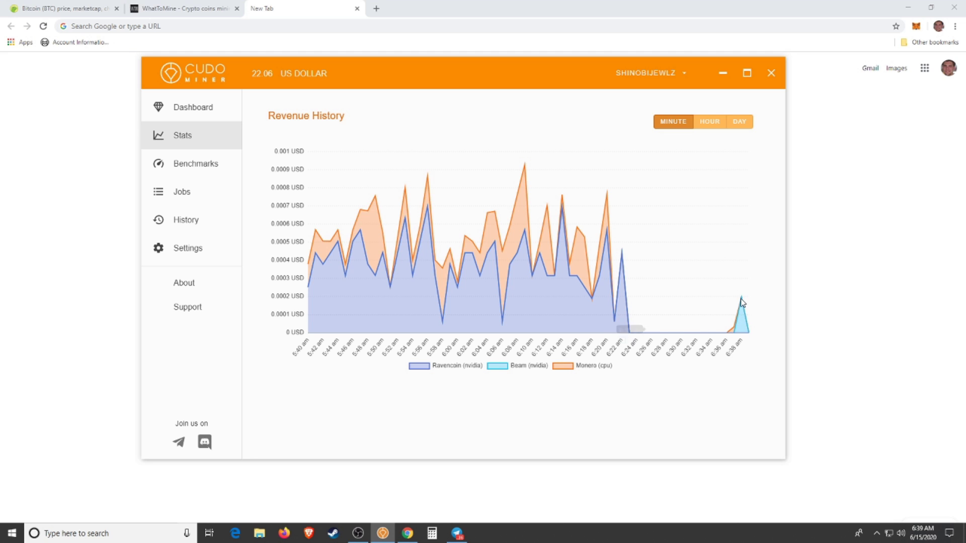
mouse_move(742, 301)
- Disable mining from the Dashboard and minimize the miner window
click(176, 111)
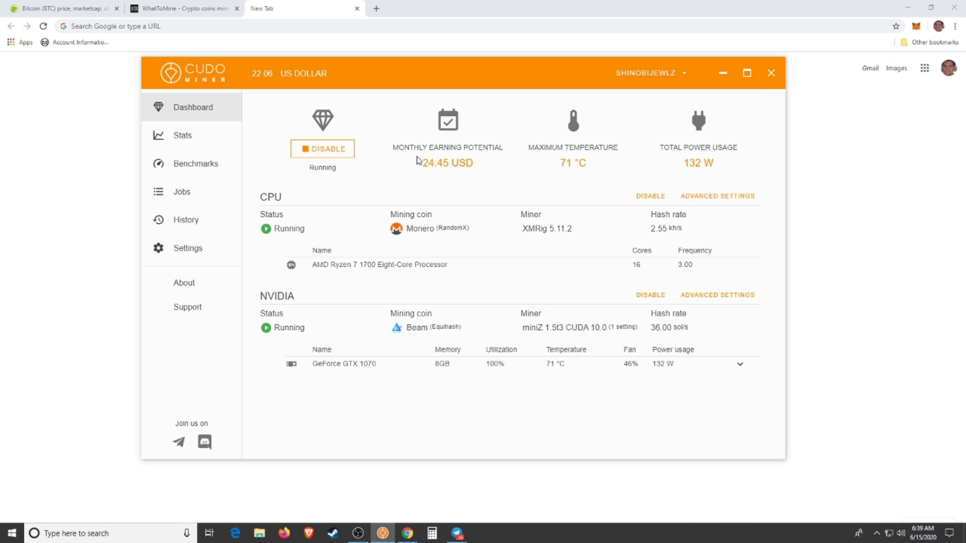
click(322, 156)
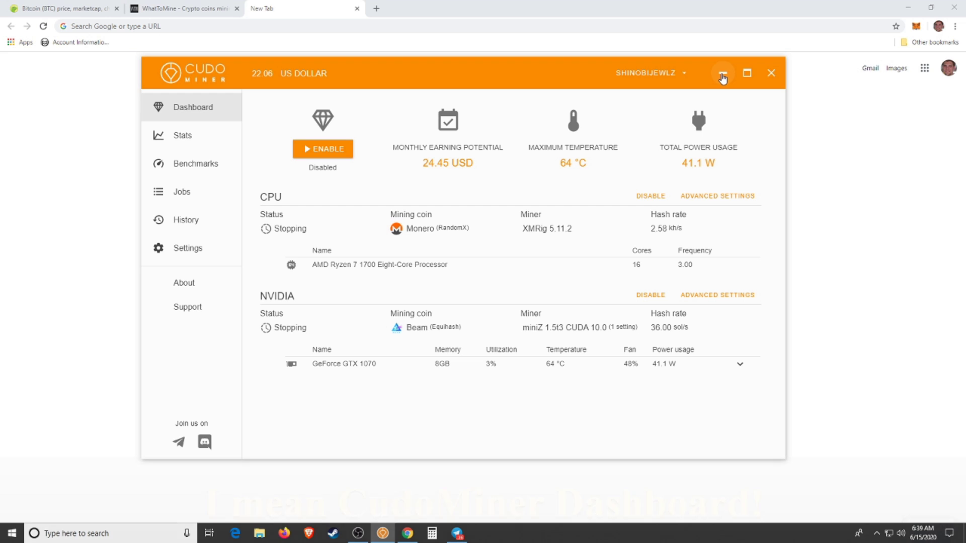
click(723, 76)
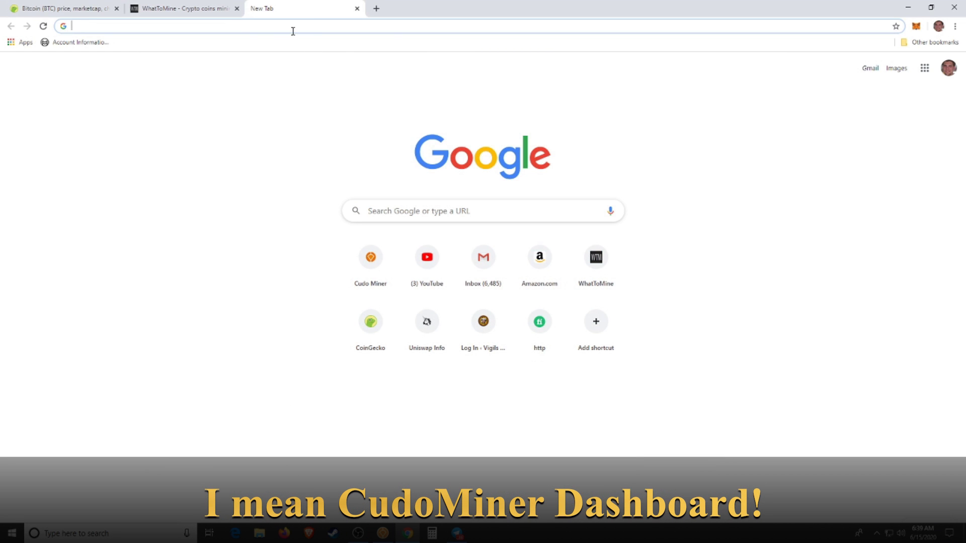
- Go to cudominer.com in the browser and log in to the Cudo Miner web console
text(cudominer.com)
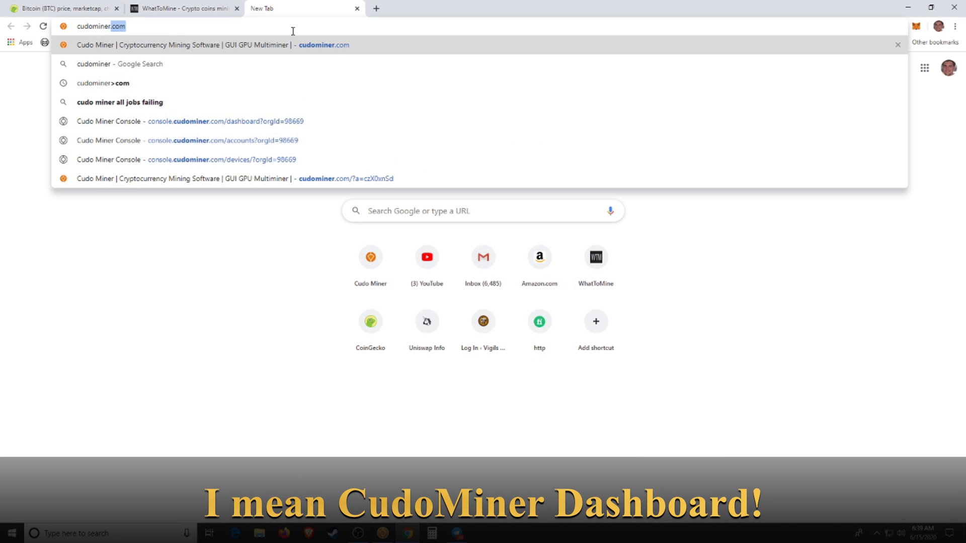
key(Return)
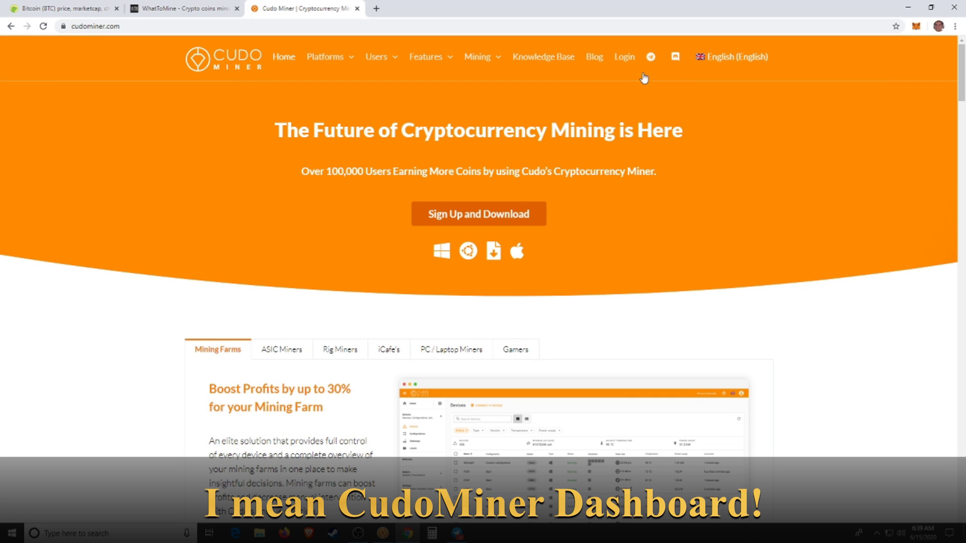
click(625, 57)
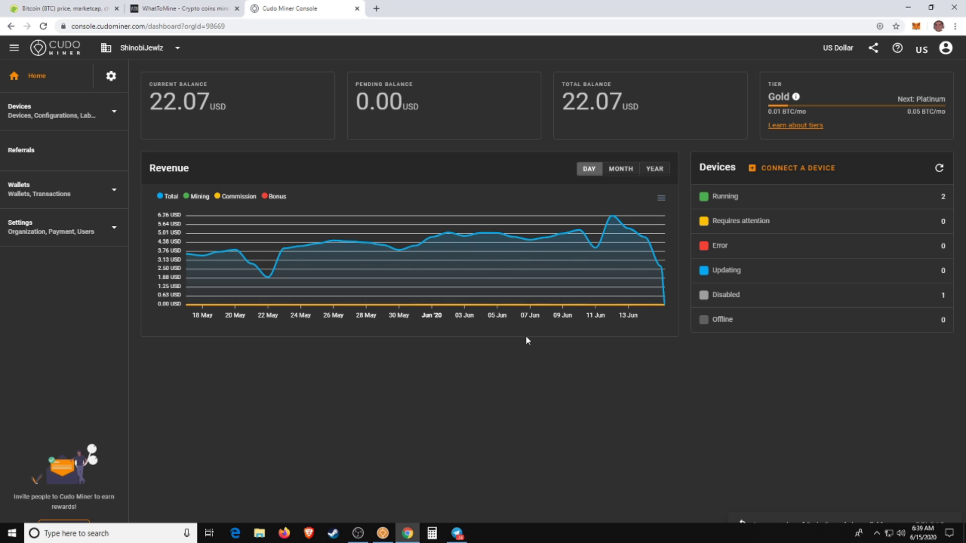
- Expand the web console's Settings group, view the Dark and Light theme choices, and close the theme dialog
click(67, 229)
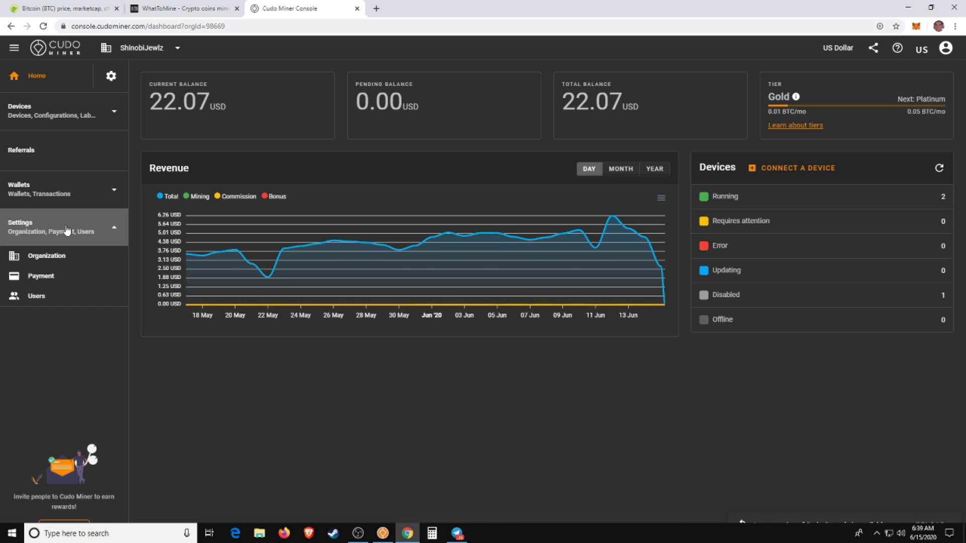
click(946, 50)
click(849, 112)
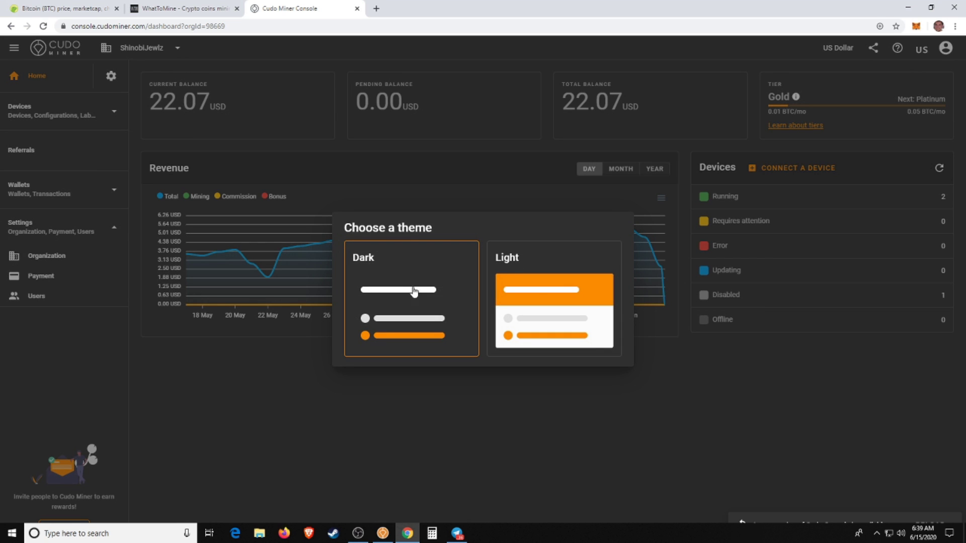
click(878, 384)
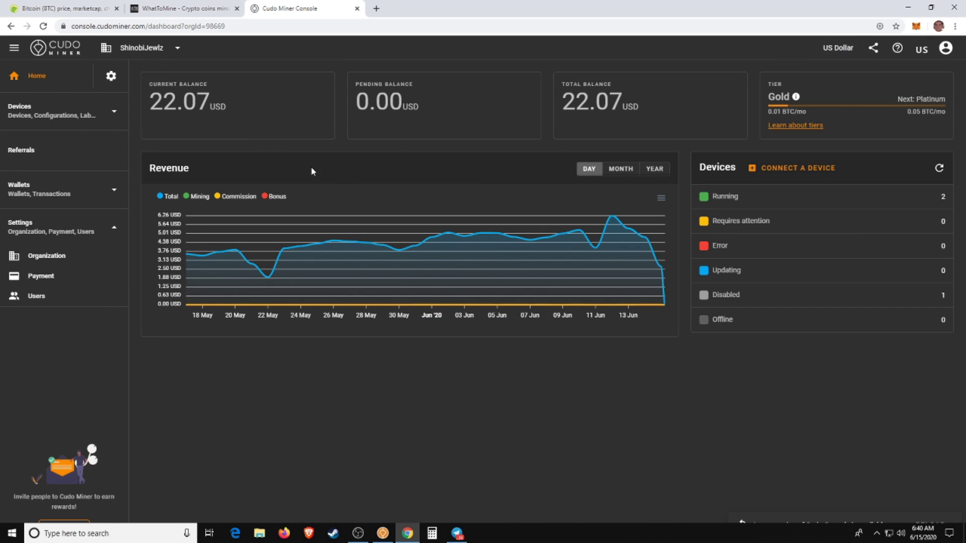
- Switch the console's display coin to Bitcoin, Bitcoin (Satoshi) and Ethereum in turn to compare how the balances are shown
drag(207, 108, 229, 109)
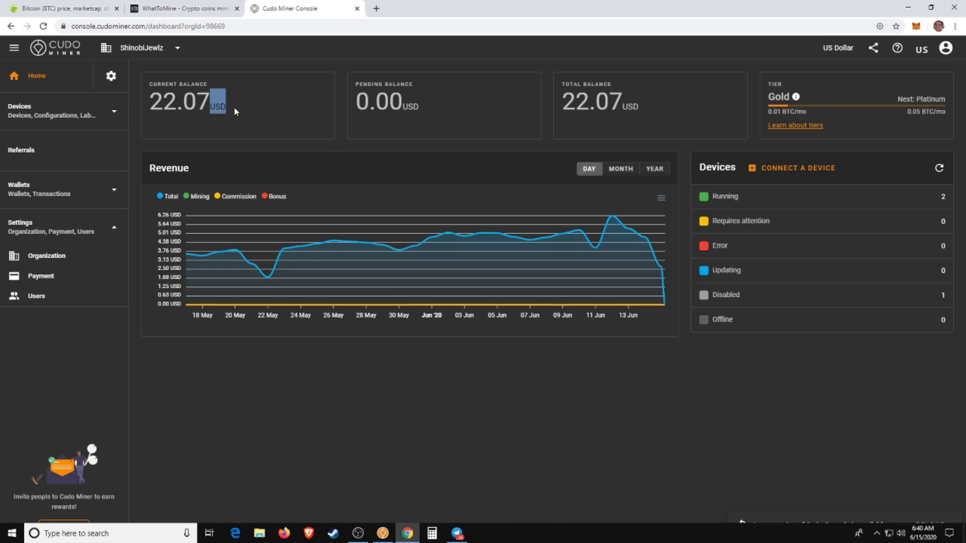
click(831, 53)
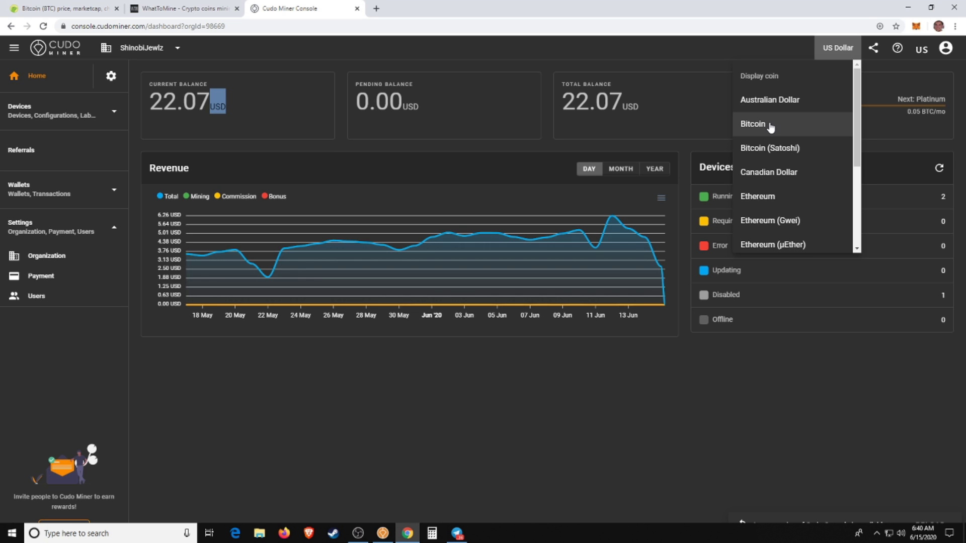
click(770, 125)
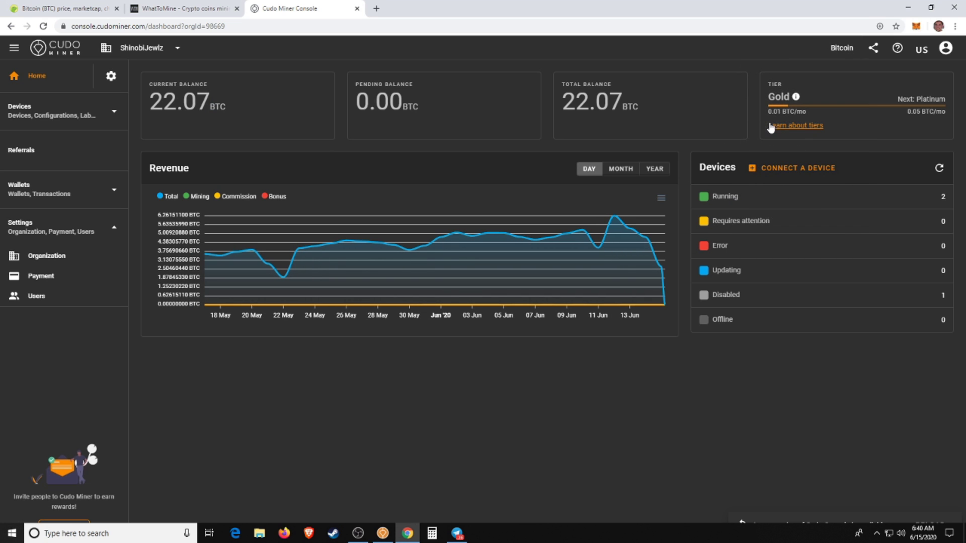
click(841, 48)
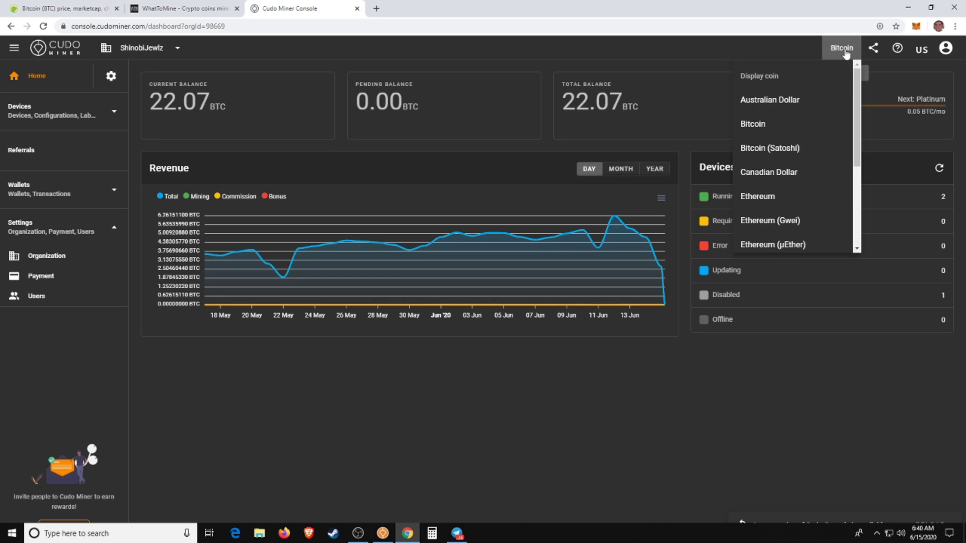
click(778, 149)
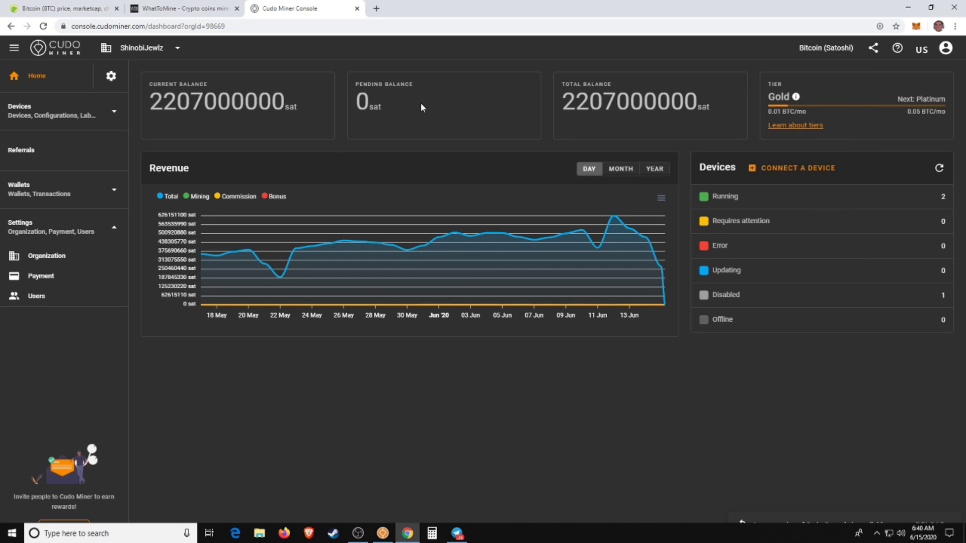
click(826, 51)
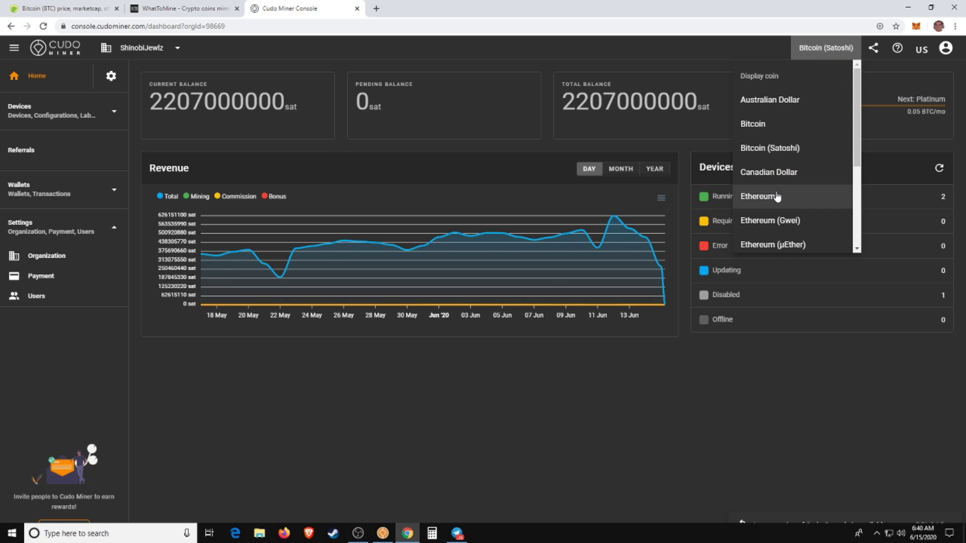
scroll(777, 196, down, 1)
click(763, 151)
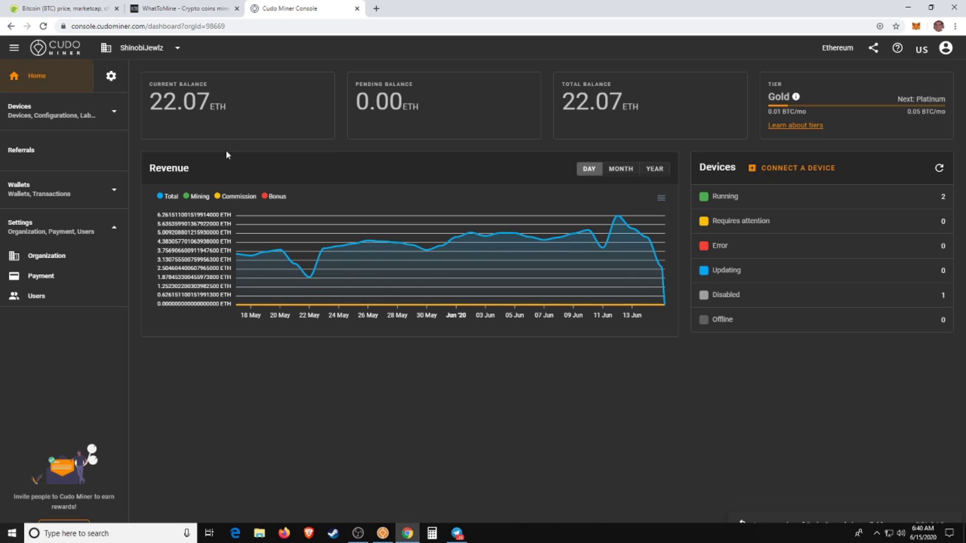
- View the Home page's Revenue chart by month and by year, and open the Devices list to examine the connected miners
click(621, 168)
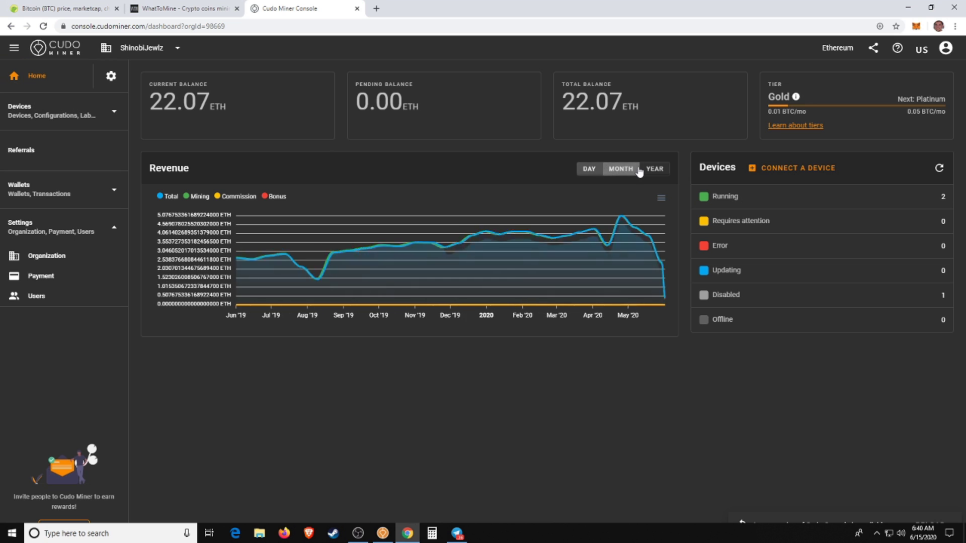
click(652, 170)
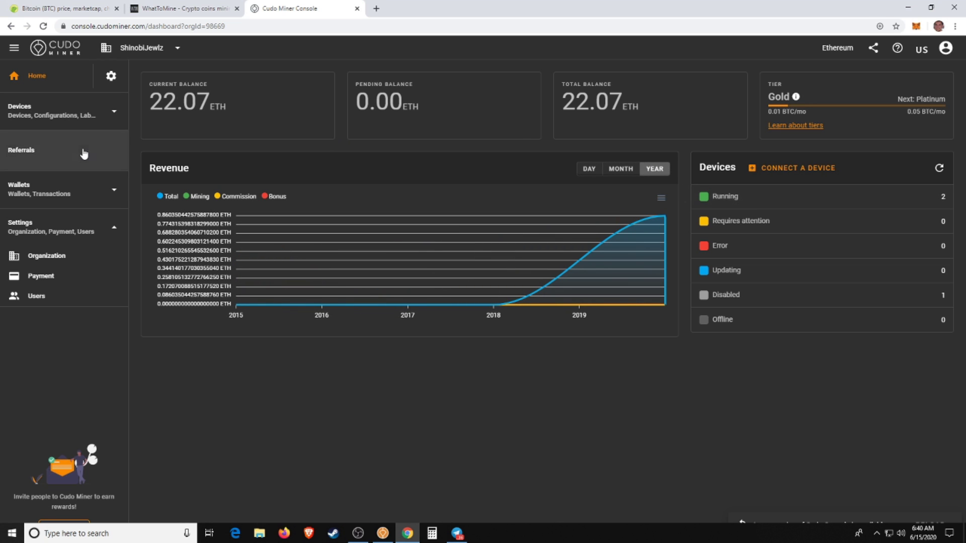
click(55, 119)
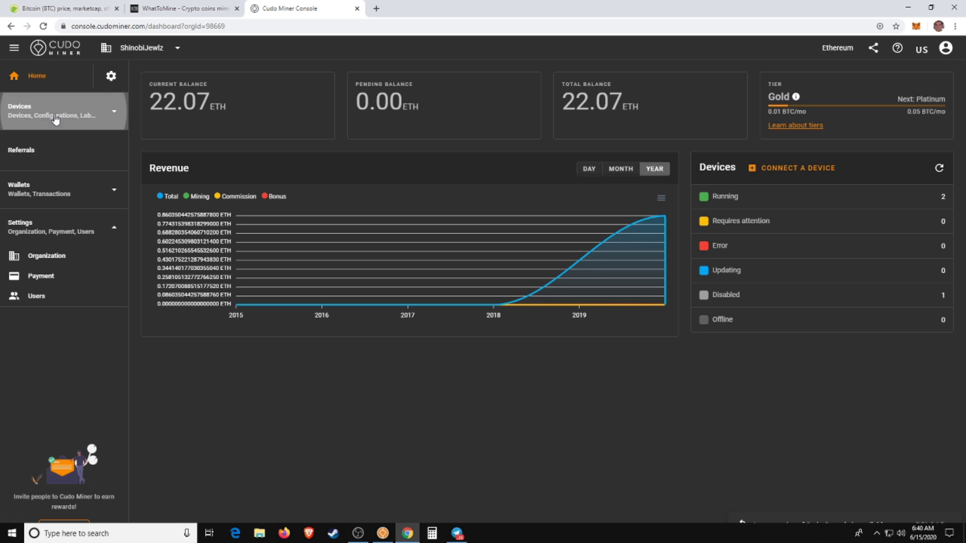
click(48, 143)
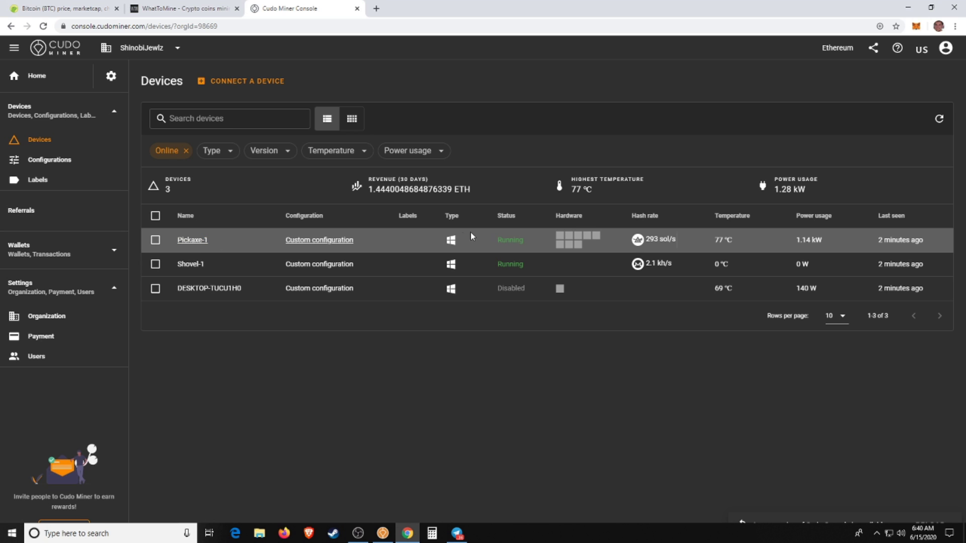
mouse_move(560, 234)
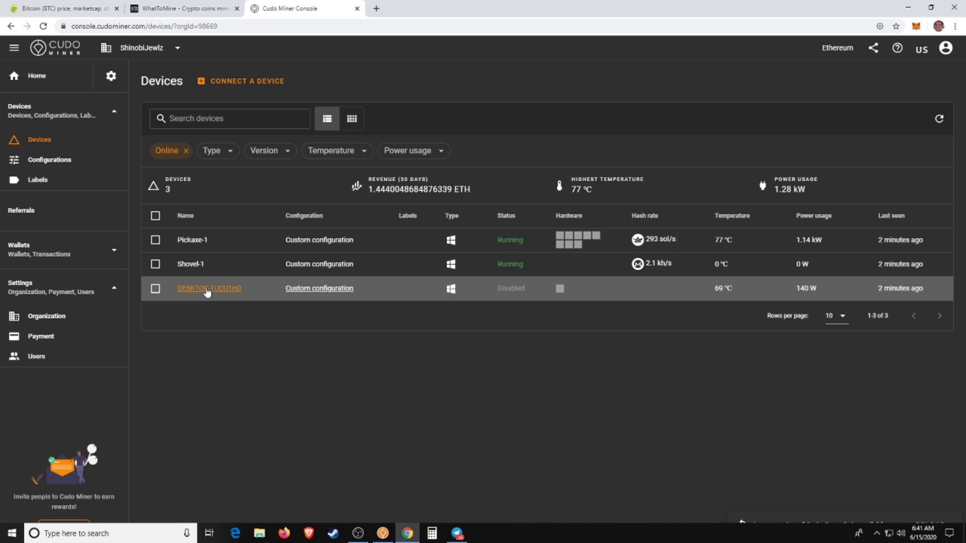
- Set the console's display coin to US Dollar while viewing the Devices list
click(833, 50)
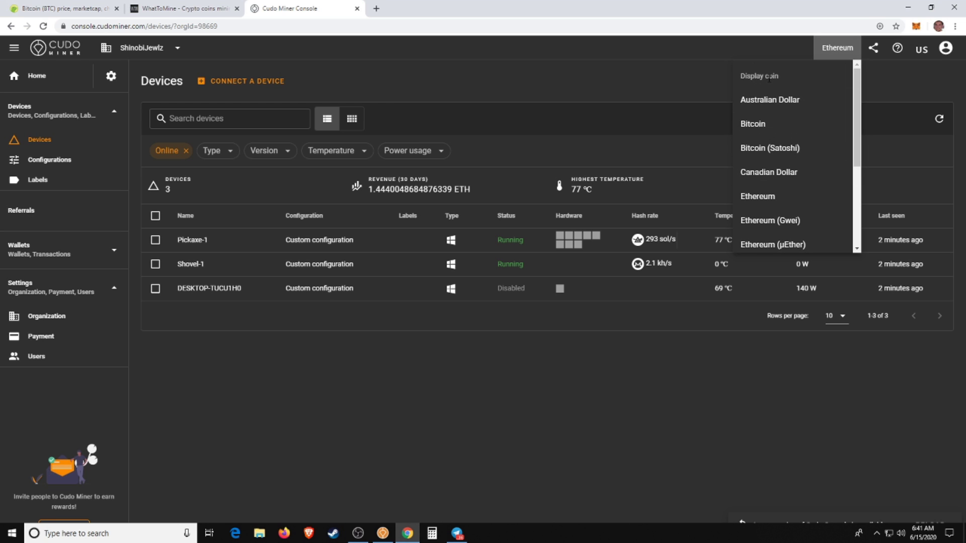
scroll(777, 149, down, 3)
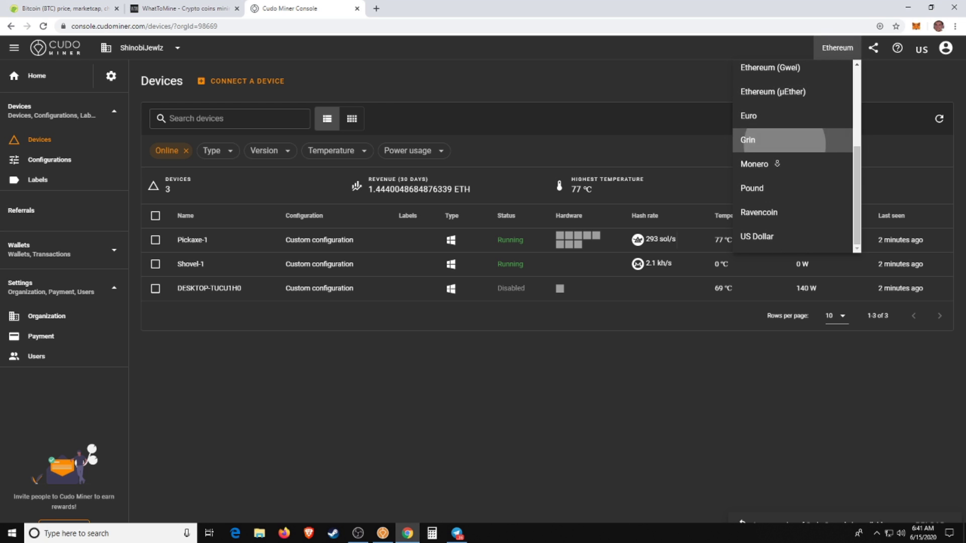
click(766, 240)
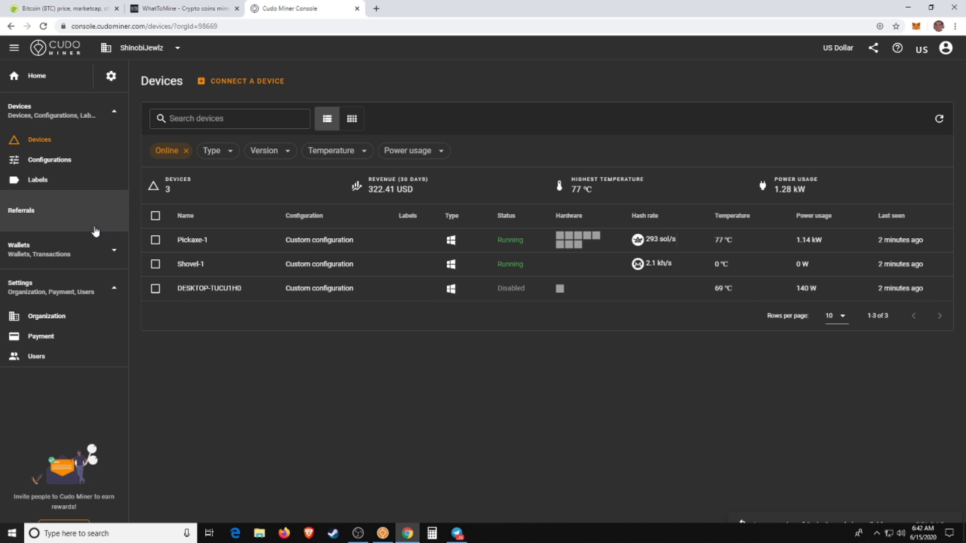
- View the coin balances on the Wallets page and the available payment coins in the Payment settings, keeping Bitcoin
click(81, 253)
click(38, 278)
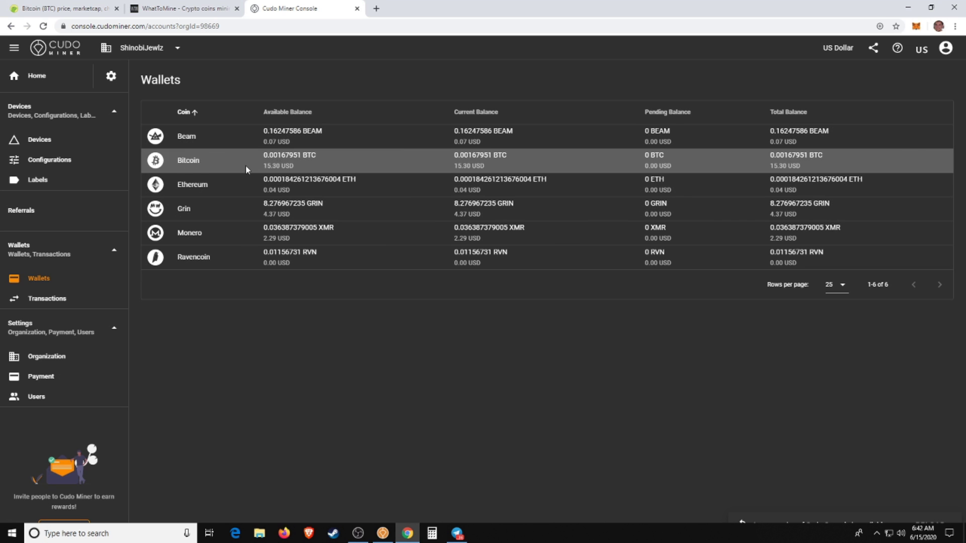
click(36, 378)
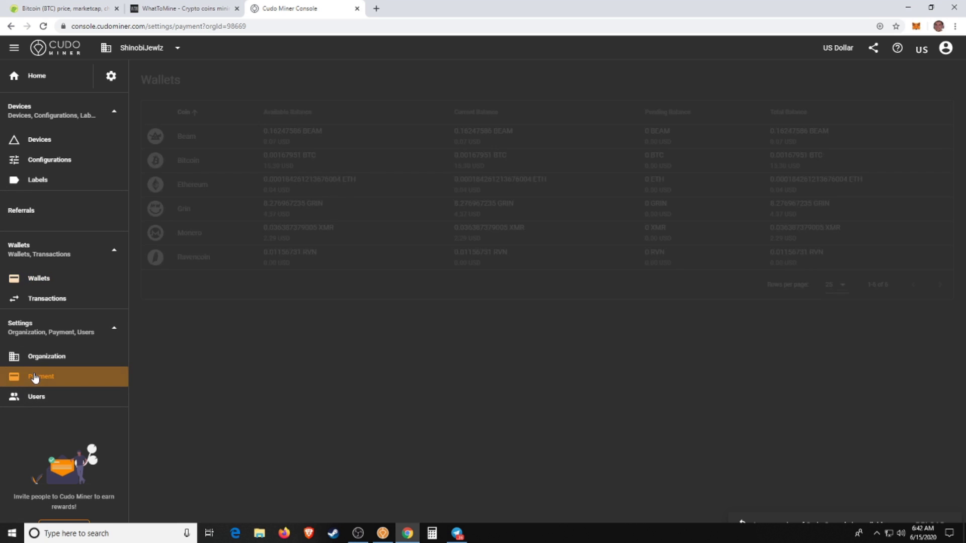
click(272, 218)
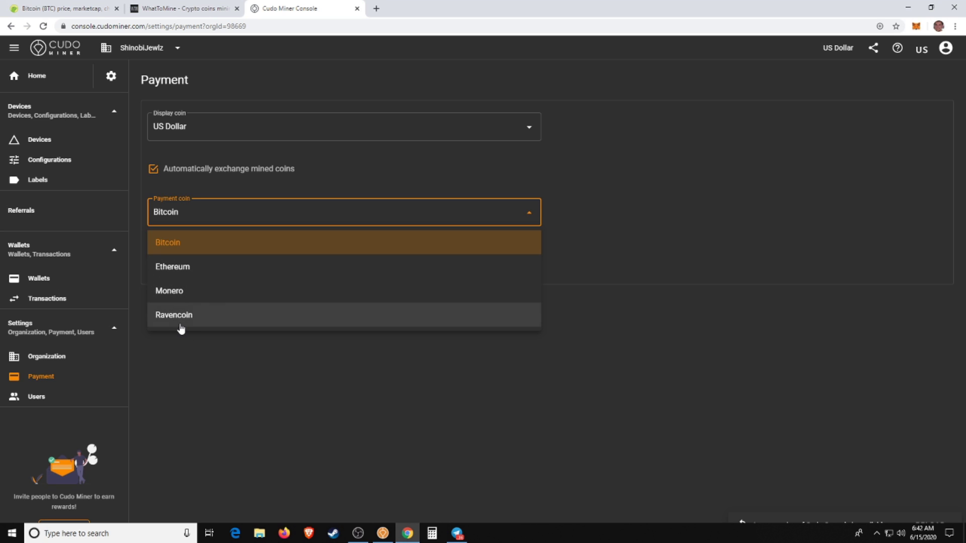
click(632, 204)
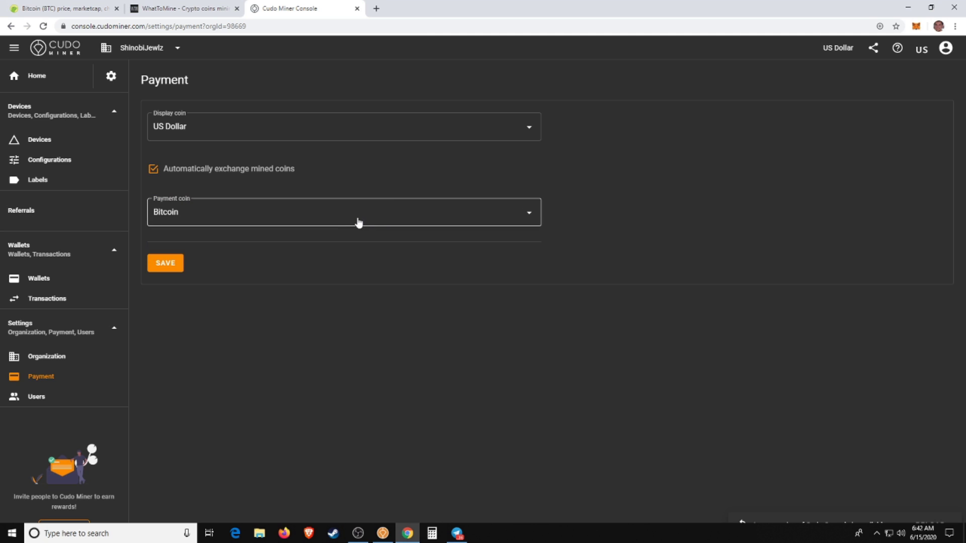
- Turn automatic exchange of mined coins off to see the affected coins, turn it back on, and save the payment settings
click(153, 170)
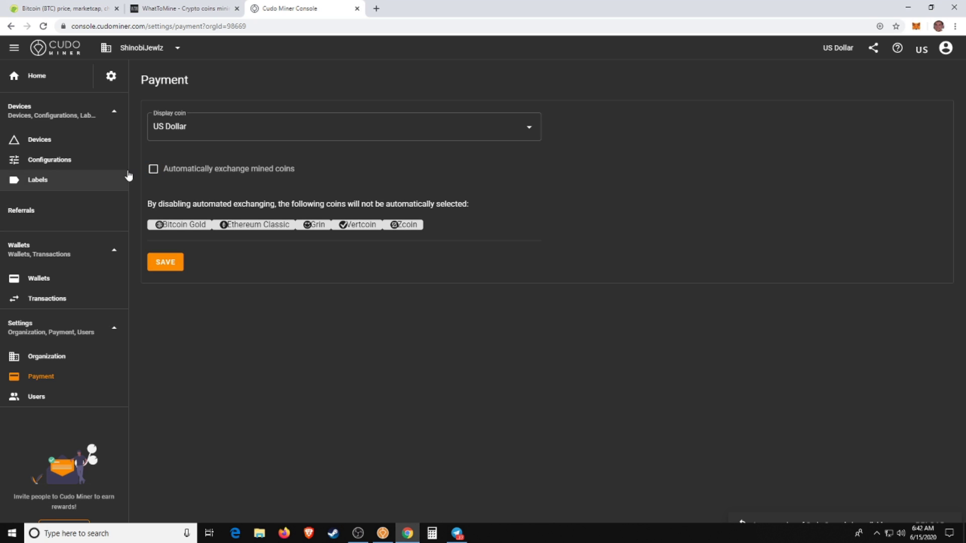
click(153, 169)
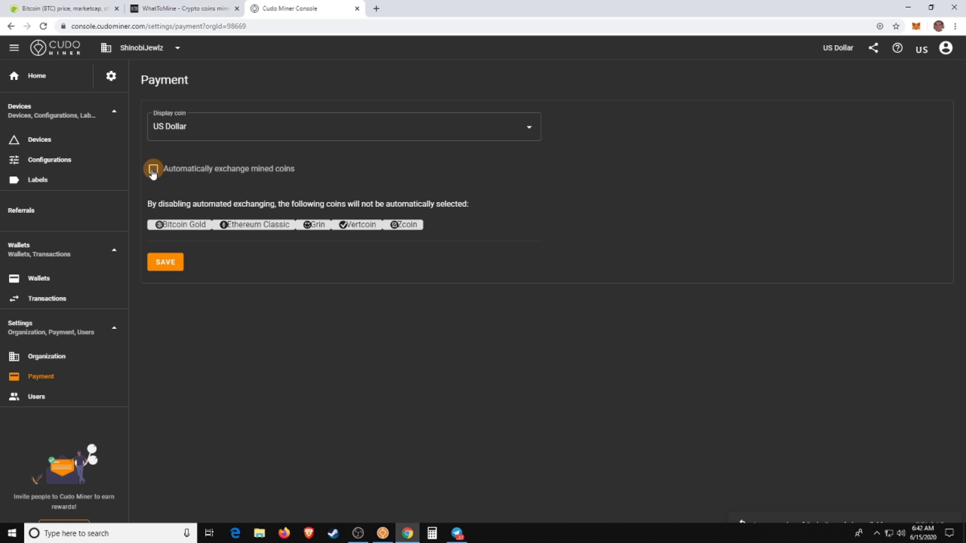
click(168, 269)
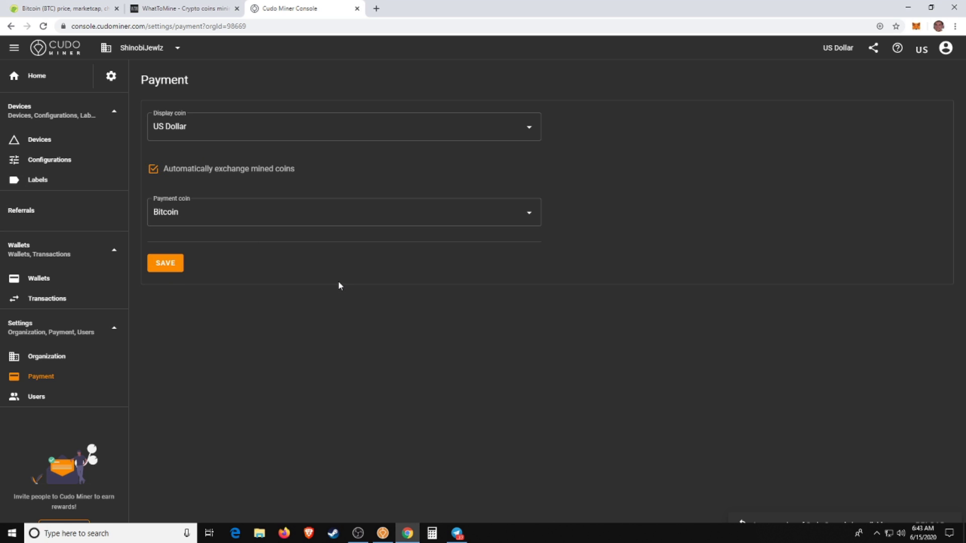